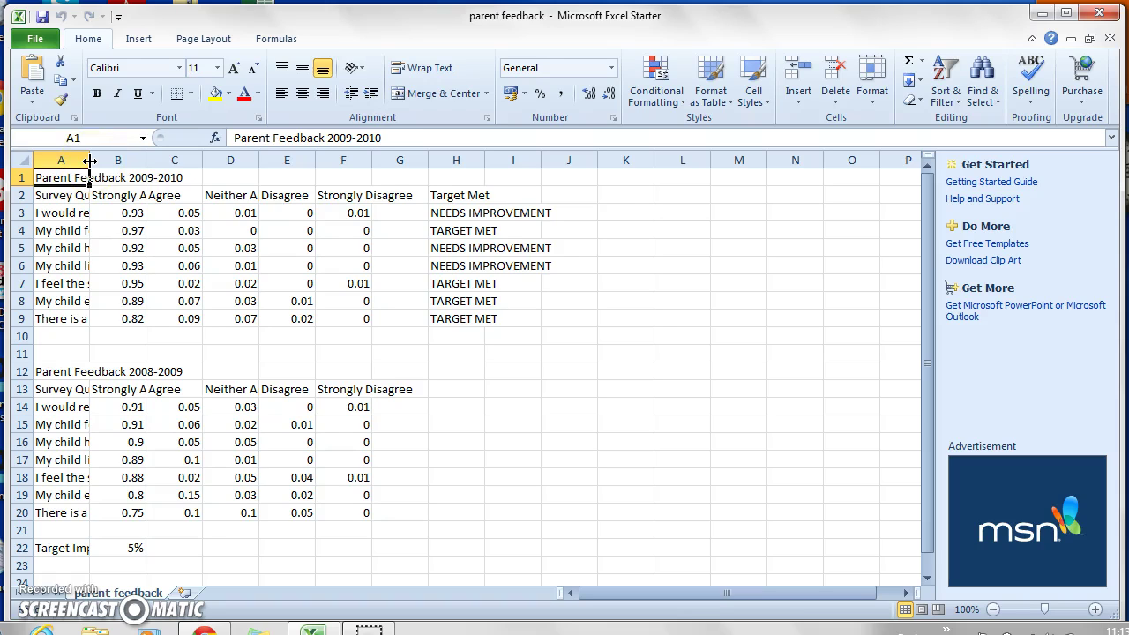
- Auto-fit the widths of columns A through H to their contents
{"action": "double_click", "coordinate": [89, 159]}
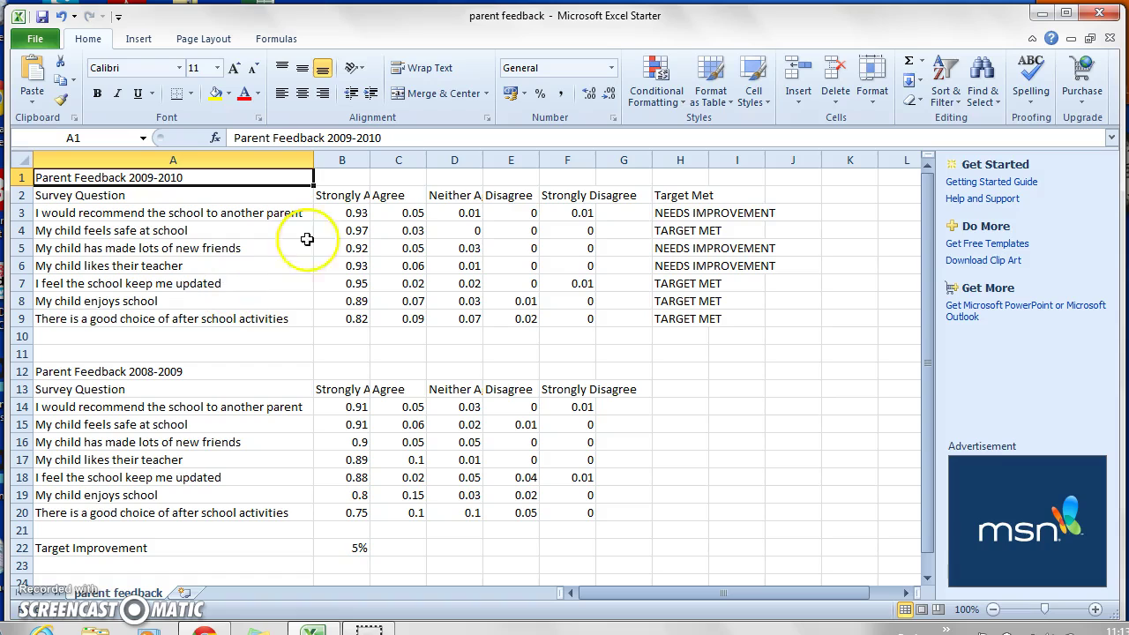
{"action": "double_click", "coordinate": [369, 165]}
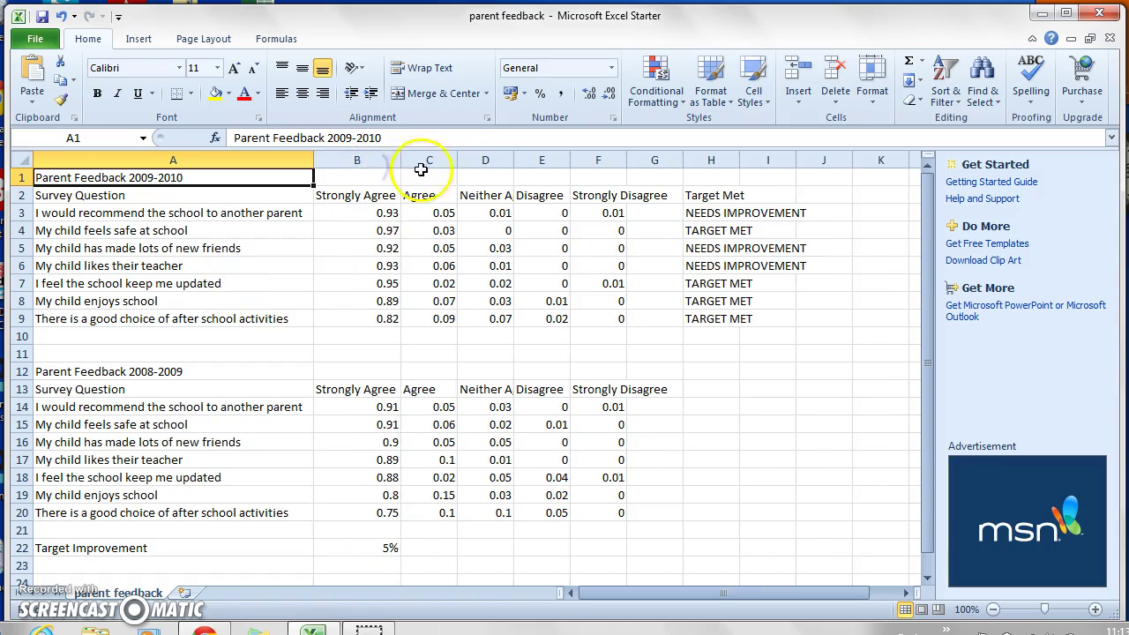
{"action": "double_click", "coordinate": [457, 161]}
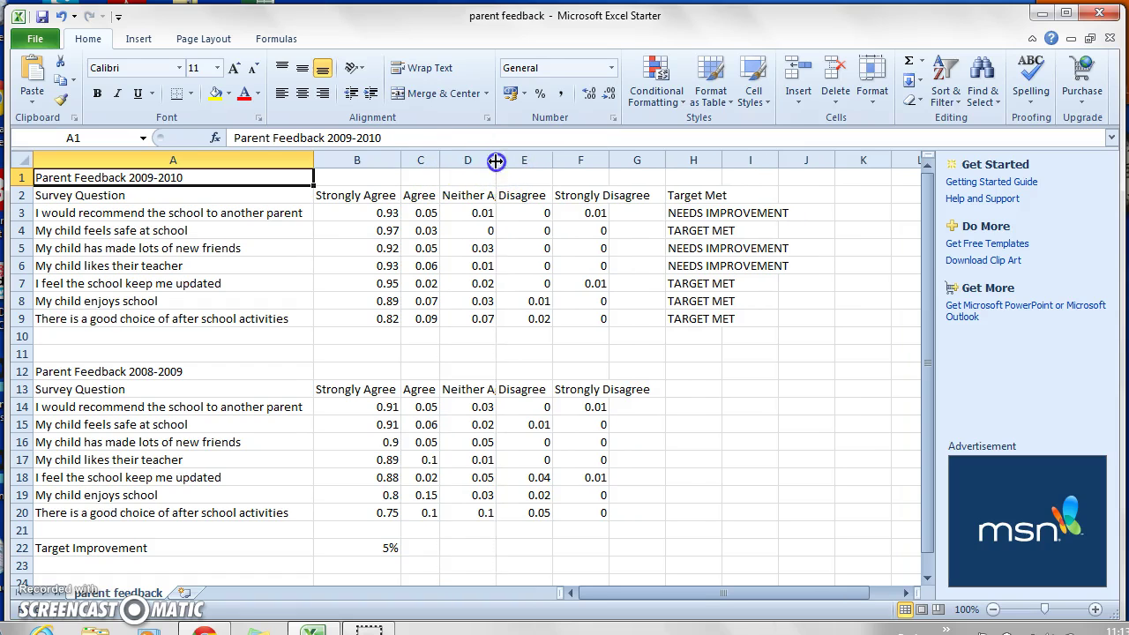
{"action": "double_click", "coordinate": [499, 160]}
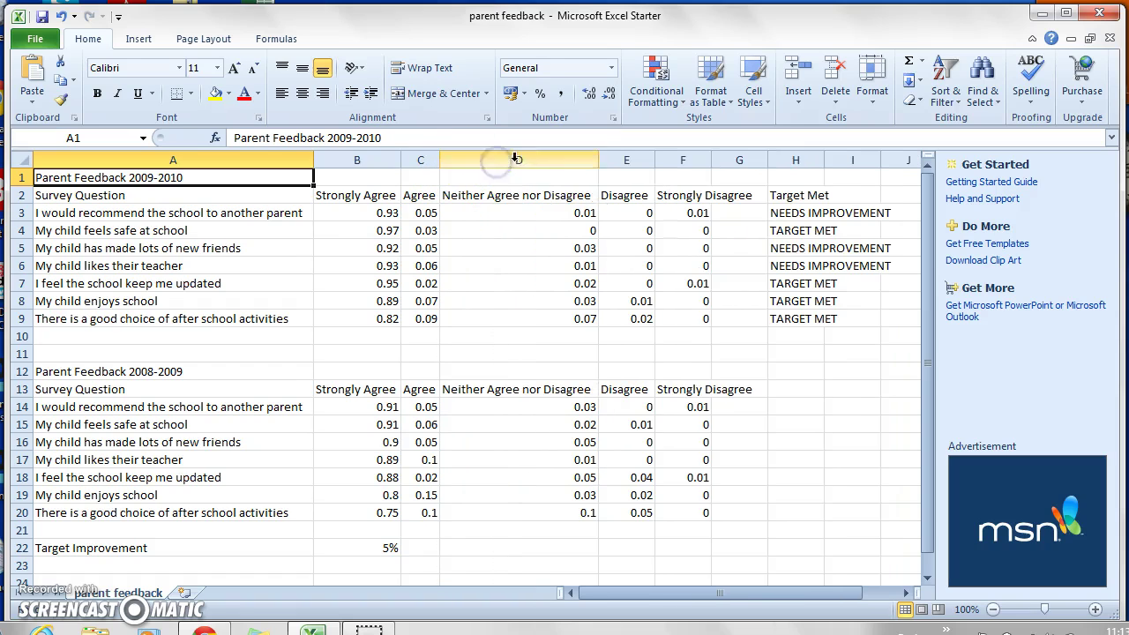
{"action": "double_click", "coordinate": [655, 161]}
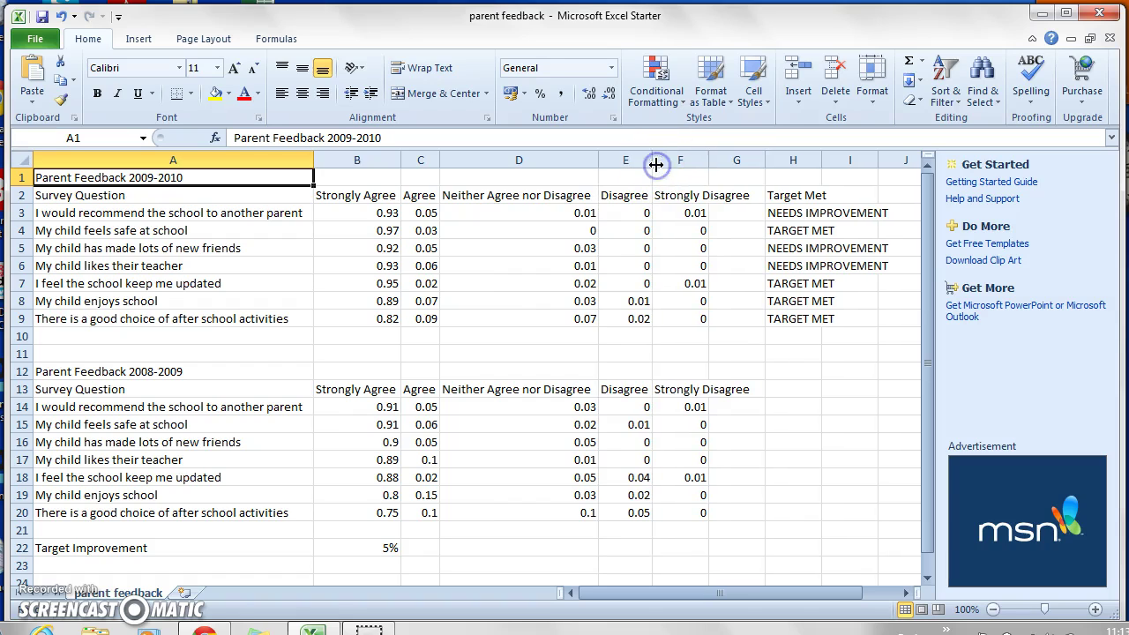
{"action": "double_click", "coordinate": [708, 161]}
{"action": "double_click", "coordinate": [809, 160]}
{"action": "double_click", "coordinate": [867, 160]}
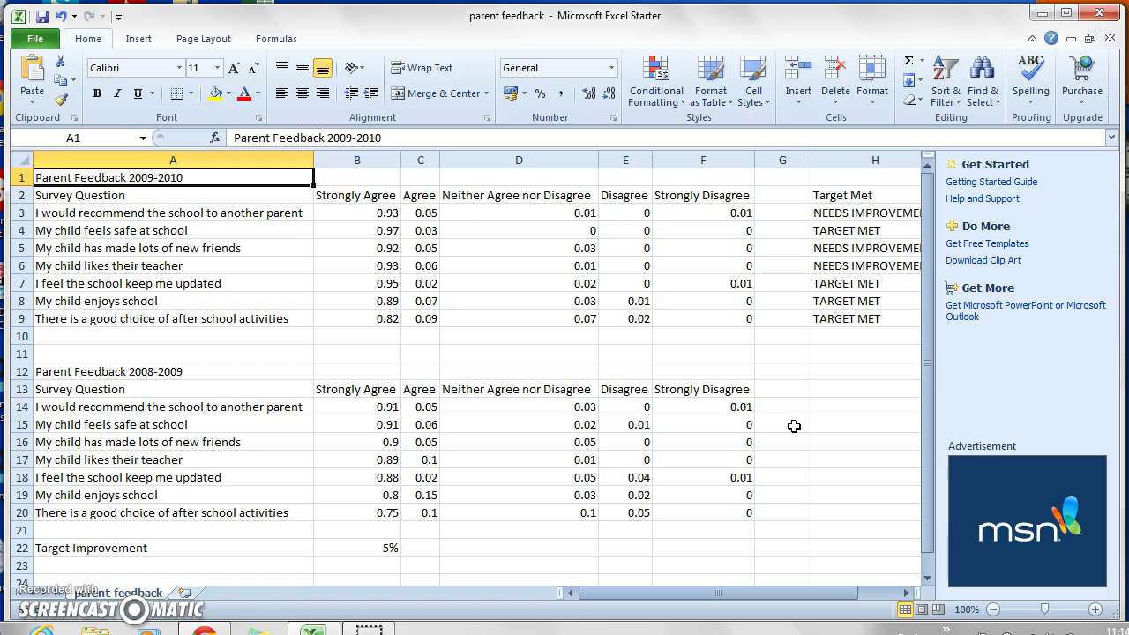
- Make the two table titles, Parent Feedback 2009-2010 in A1 and Parent Feedback 2008-2009 in A12, bold
{"action": "left_click", "coordinate": [632, 385]}
{"action": "key", "text": "ctrl+p"}
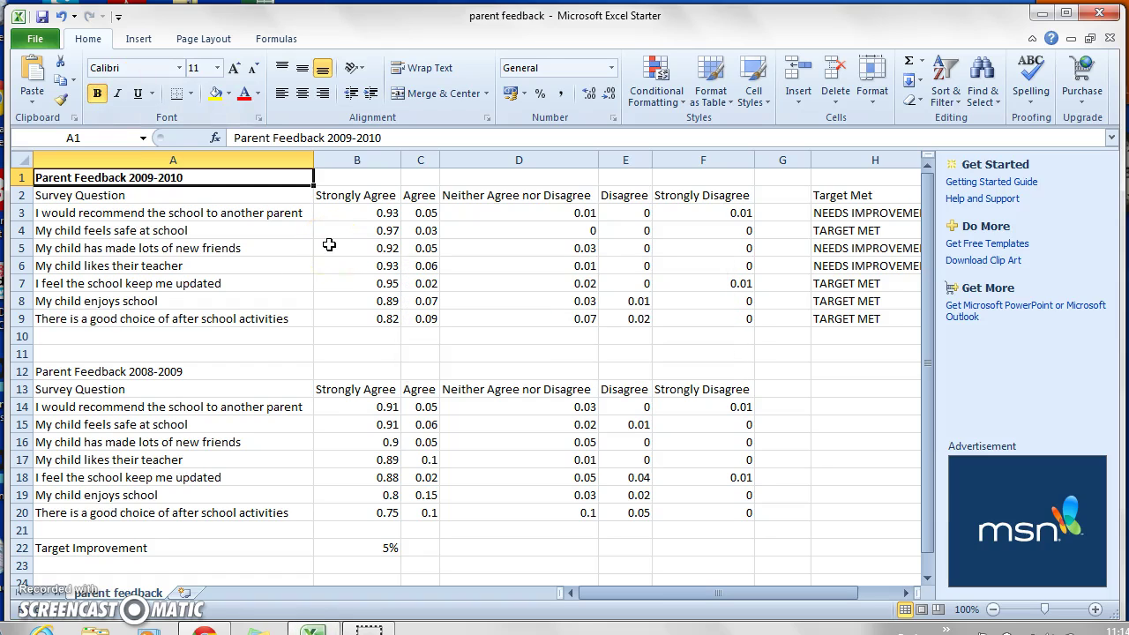
{"action": "left_click", "coordinate": [166, 374]}
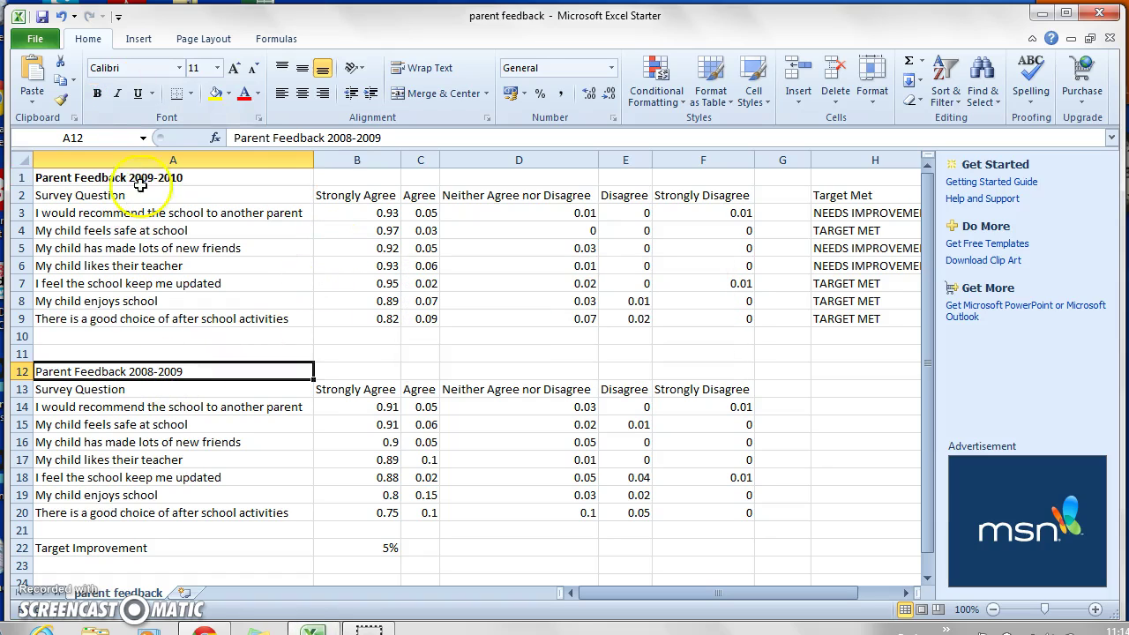
{"action": "left_click", "coordinate": [100, 95]}
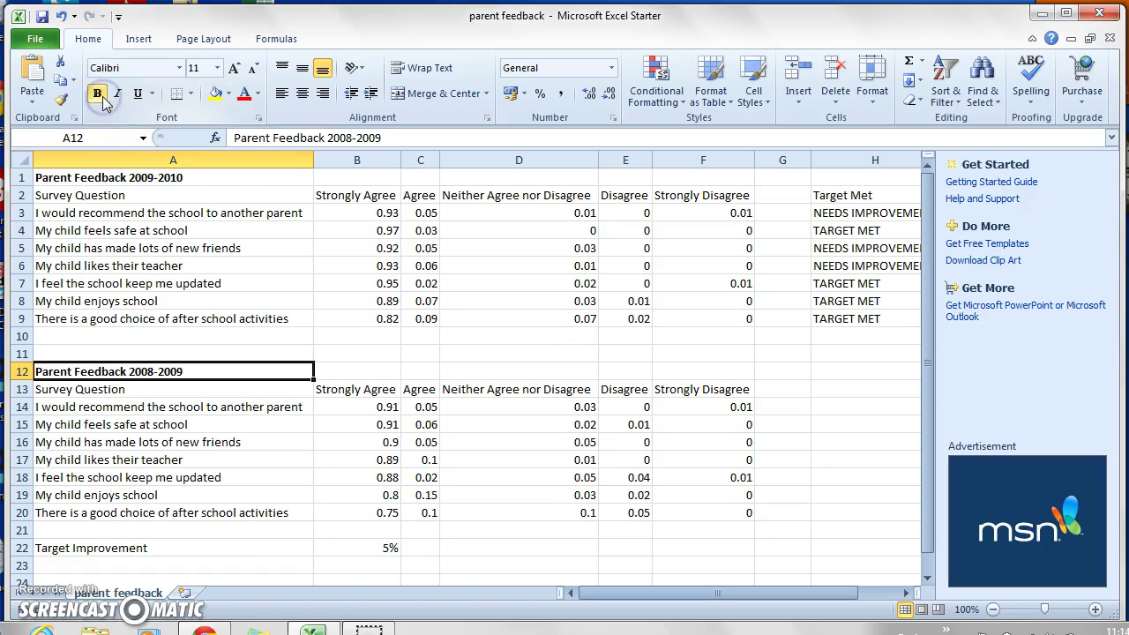
- Set the font size of both table titles in A1 and A12 to 16
{"action": "left_click", "coordinate": [200, 180]}
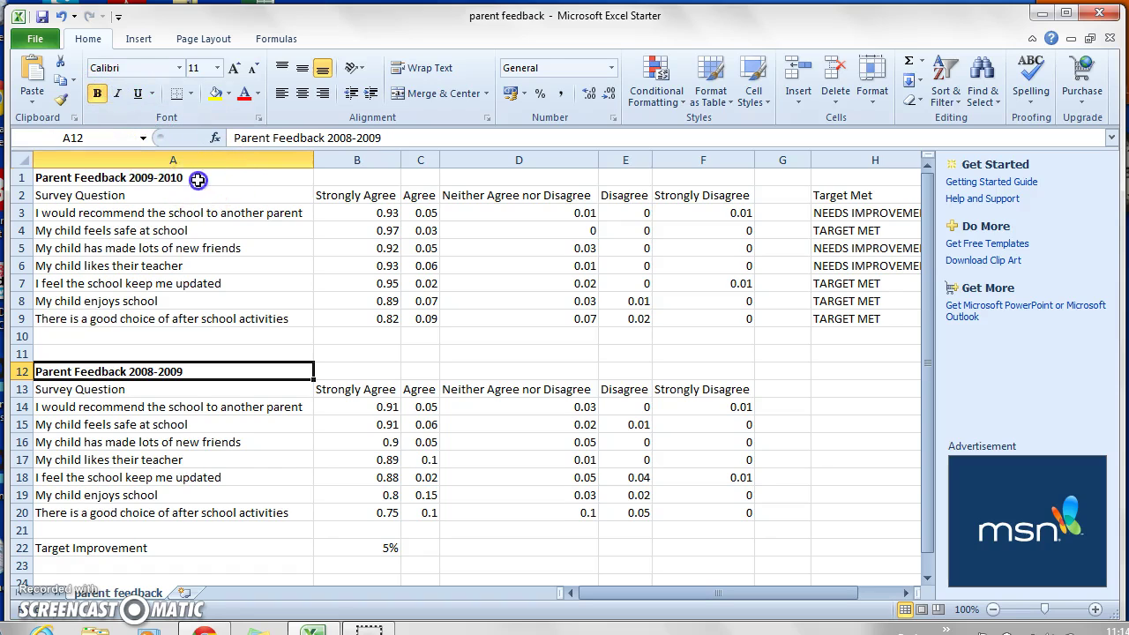
{"action": "left_click", "coordinate": [217, 69]}
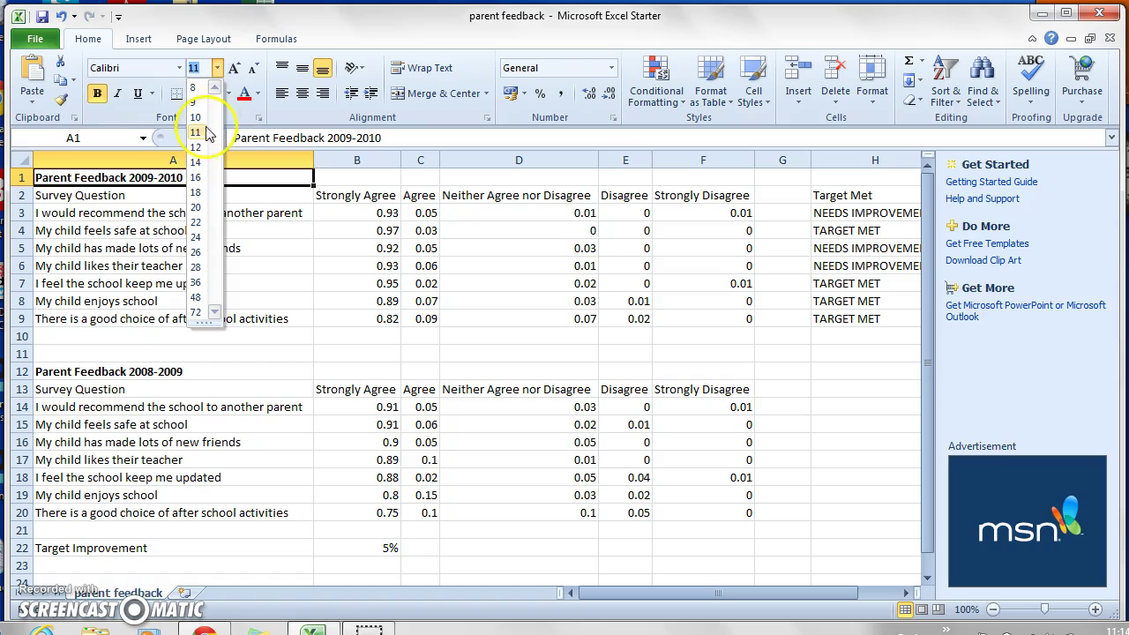
{"action": "left_click", "coordinate": [201, 180]}
{"action": "left_click", "coordinate": [157, 378]}
{"action": "left_click", "coordinate": [217, 68]}
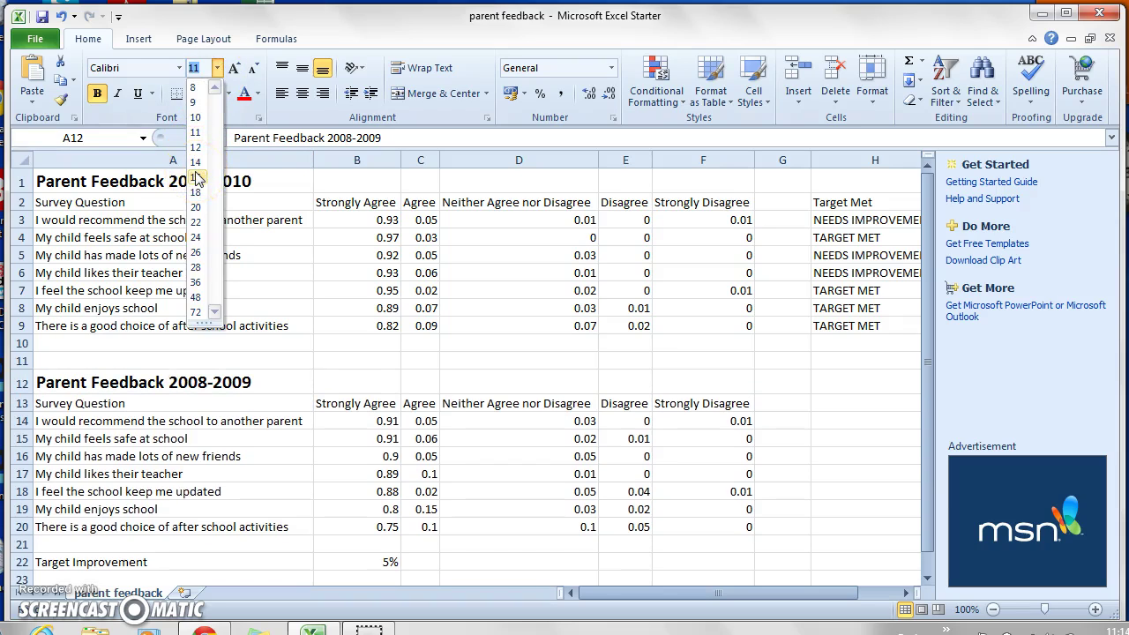
{"action": "left_click", "coordinate": [196, 177]}
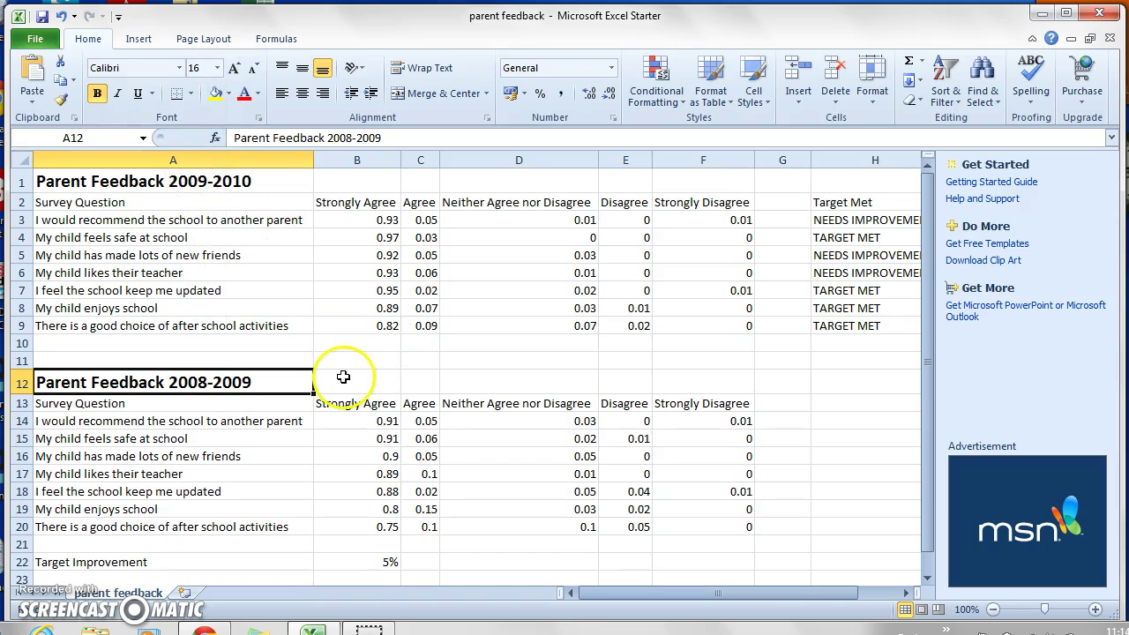
{"action": "left_click", "coordinate": [408, 374]}
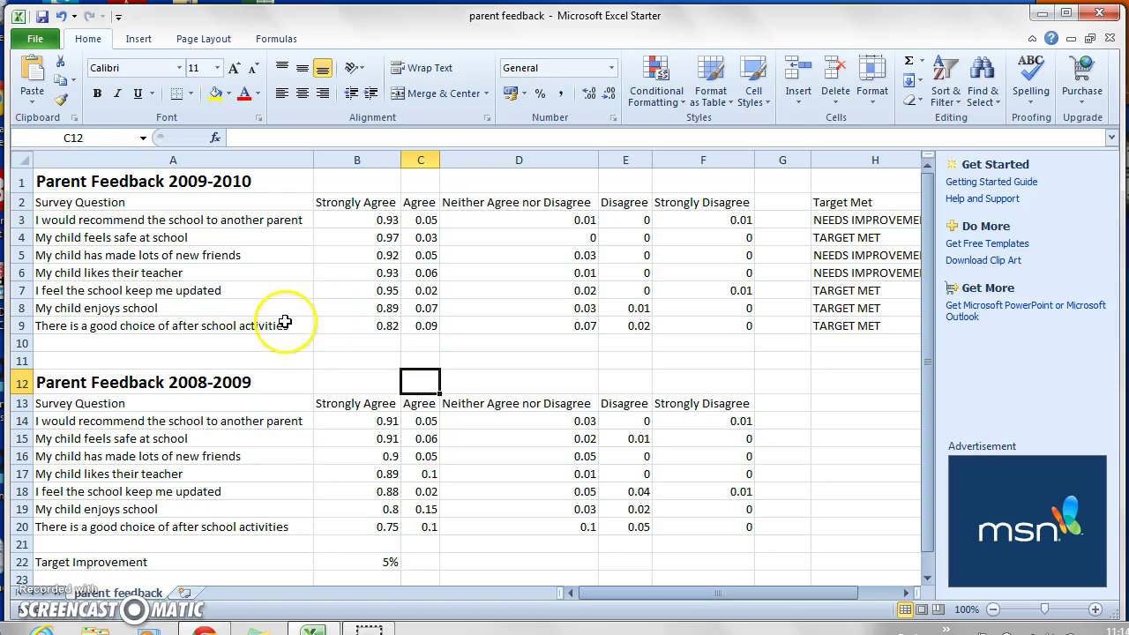
- Italicise the Survey Question headings in A2 and A13
{"action": "left_click", "coordinate": [80, 204]}
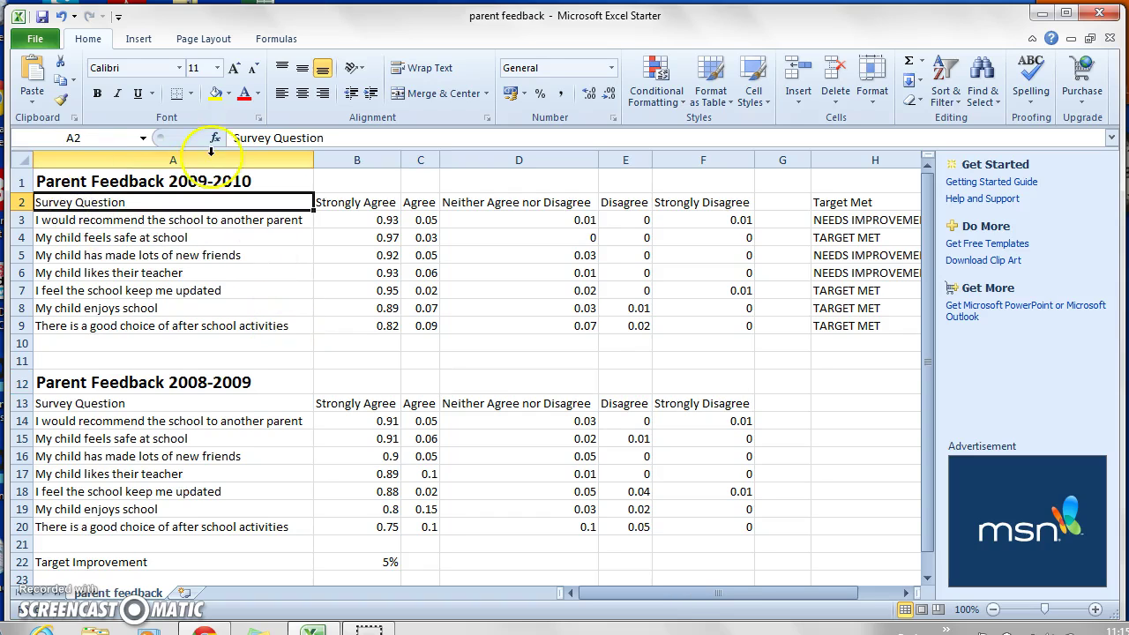
{"action": "left_click", "coordinate": [118, 94]}
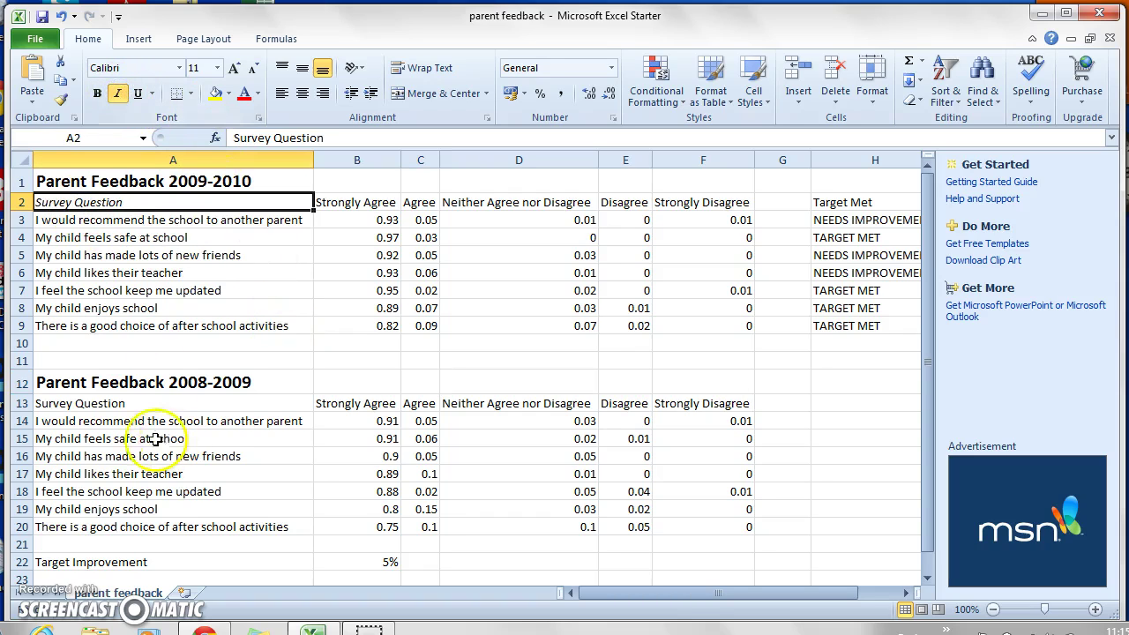
{"action": "left_click", "coordinate": [97, 403]}
{"action": "left_click", "coordinate": [120, 94]}
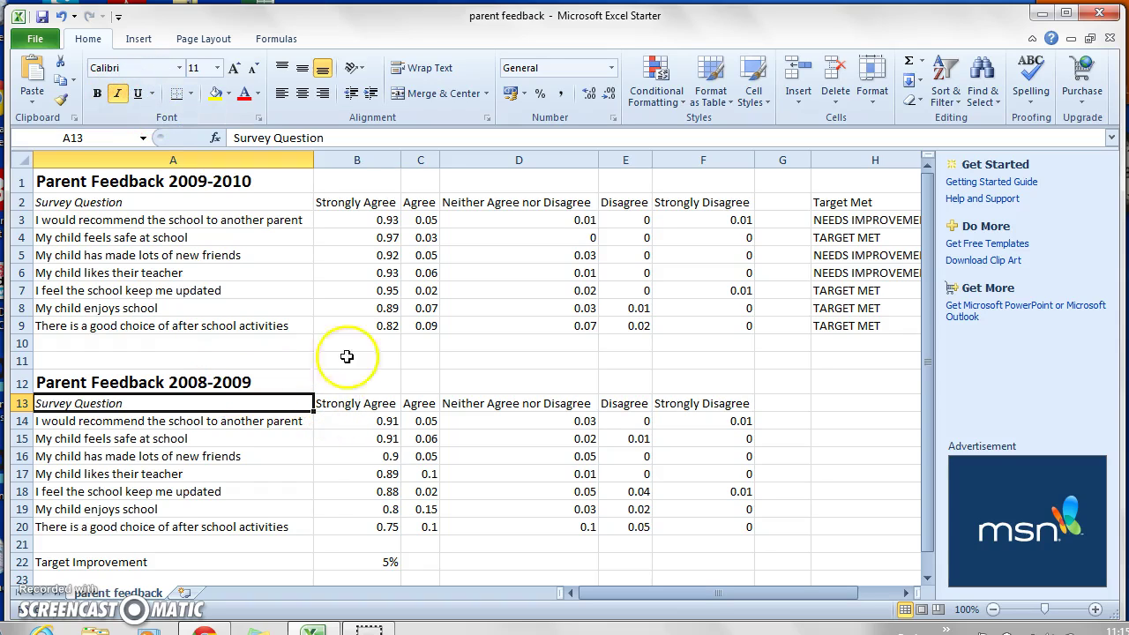
- Italicise the response headings from Strongly Agree to Strongly Disagree in B2:F2 and B13:F13
{"action": "left_click", "coordinate": [348, 203]}
{"action": "left_click_drag", "start_coordinate": [349, 203], "coordinate": [685, 199]}
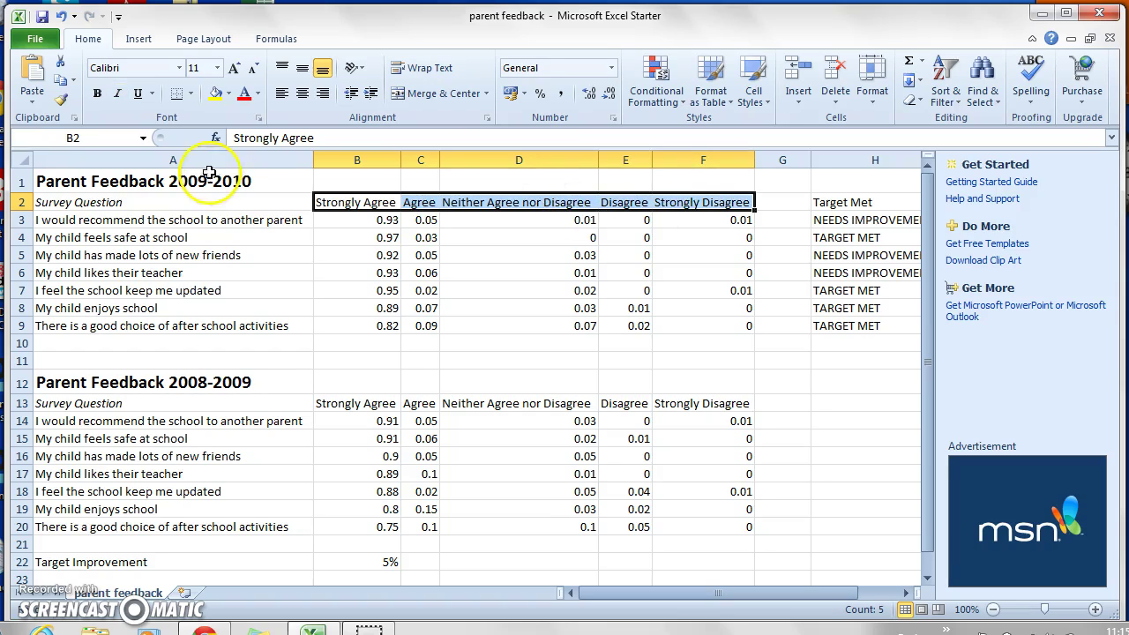
{"action": "left_click", "coordinate": [117, 94]}
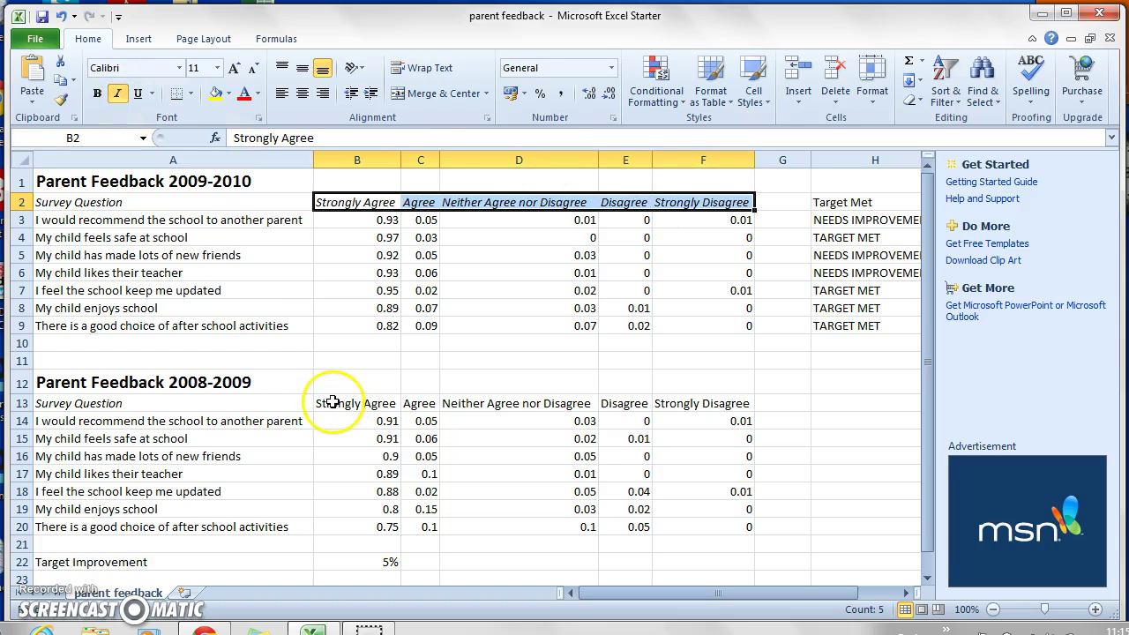
{"action": "left_click_drag", "start_coordinate": [344, 399], "coordinate": [663, 395]}
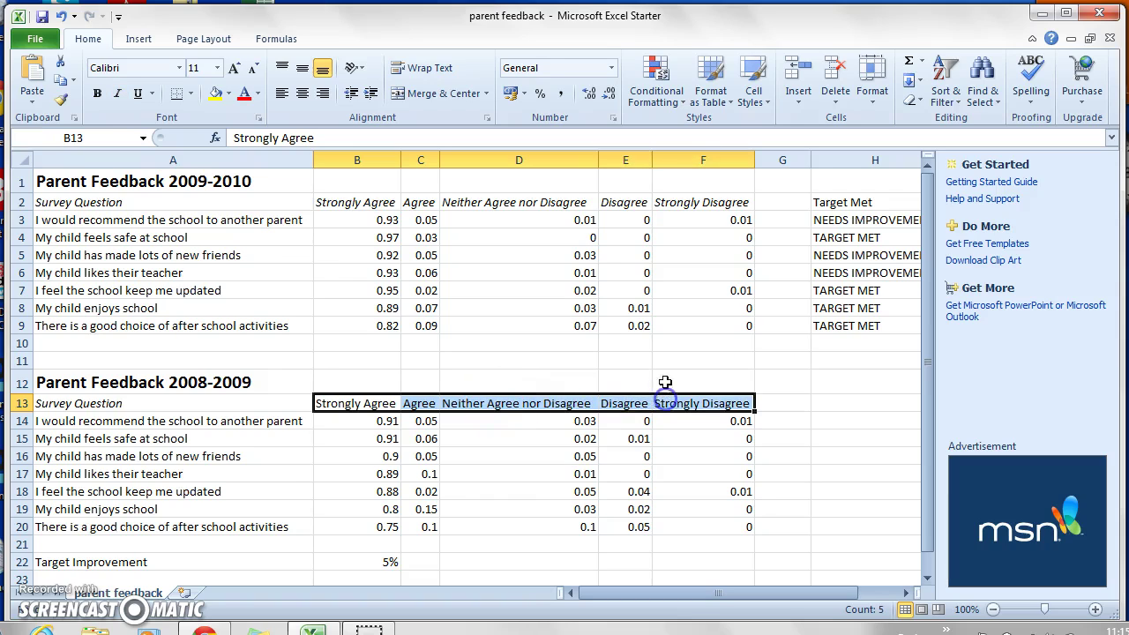
{"action": "left_click", "coordinate": [117, 95]}
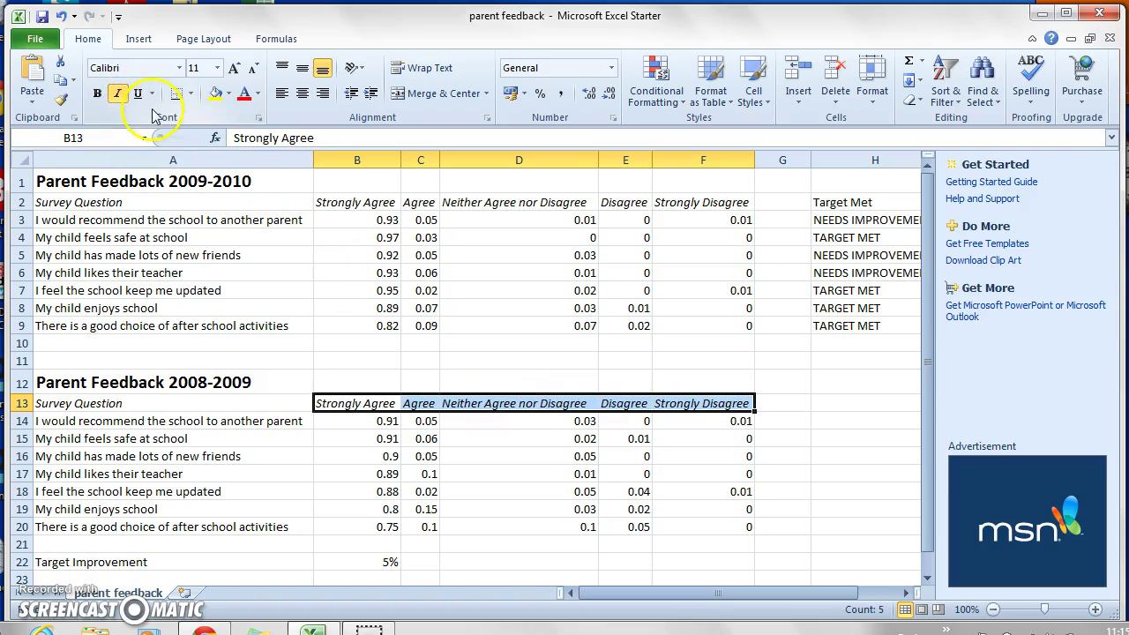
{"action": "left_click", "coordinate": [468, 455]}
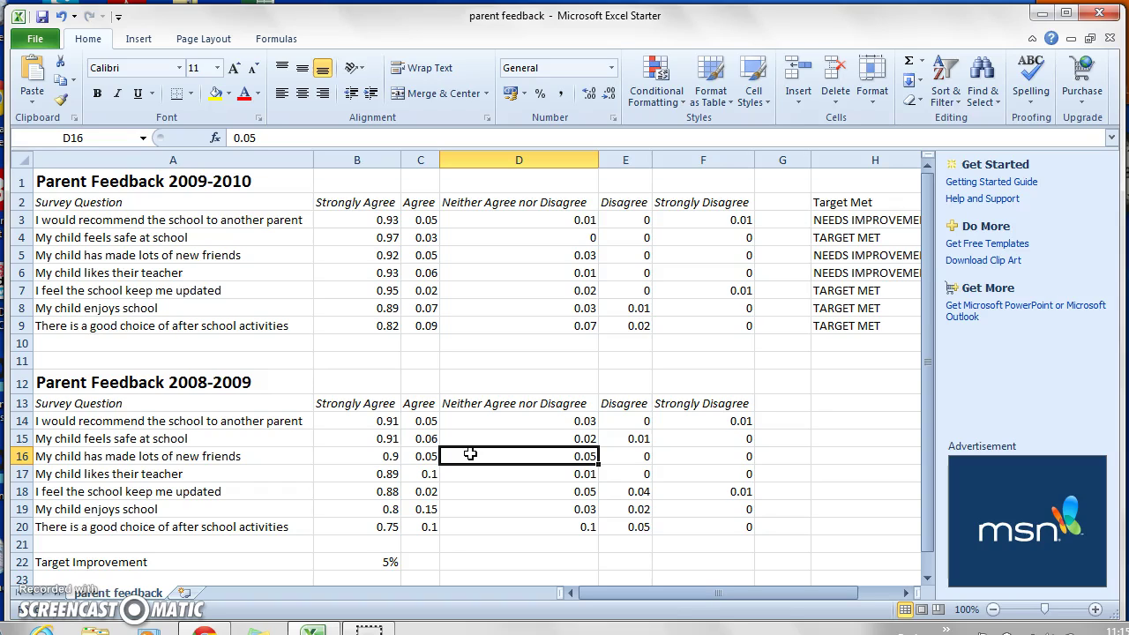
- Fill the 2009-2010 table's header row A2:F2 with the light tan theme colour
{"action": "left_click_drag", "start_coordinate": [82, 202], "coordinate": [676, 207]}
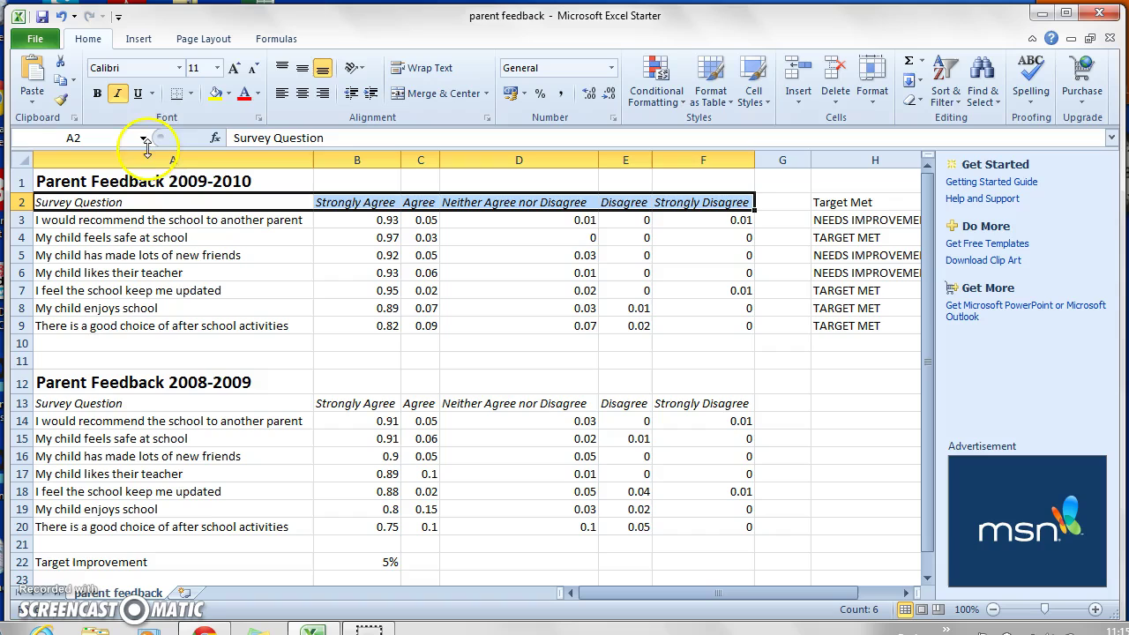
{"action": "left_click", "coordinate": [229, 93]}
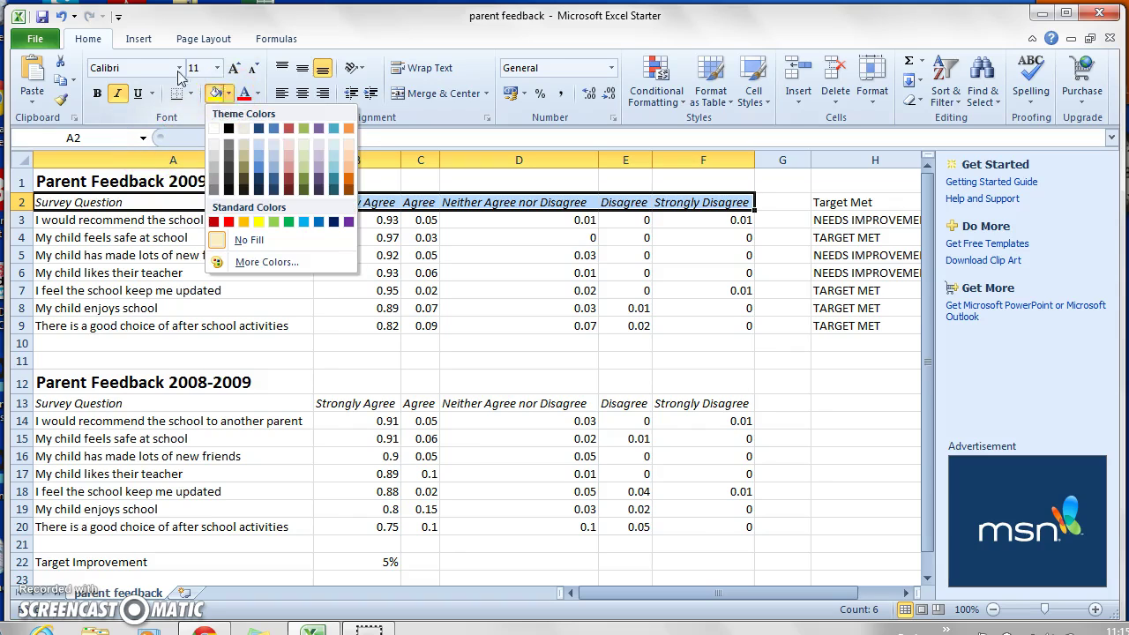
{"action": "left_click", "coordinate": [258, 143]}
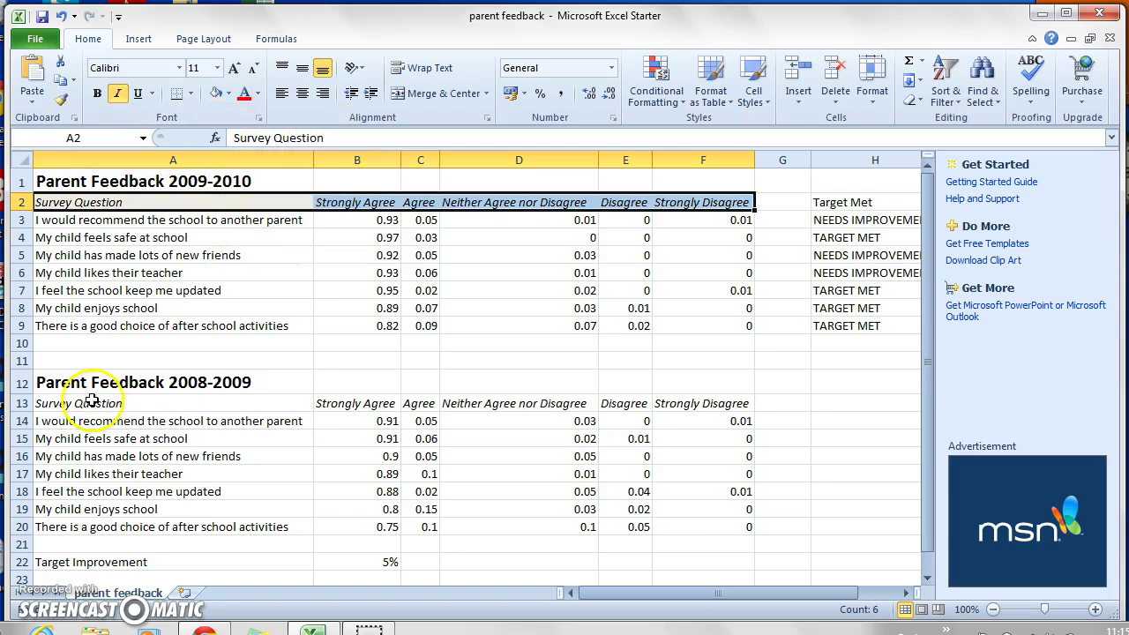
- Fill the 2008-2009 table's header row A13:F13 with a slightly darker tan theme colour
{"action": "left_click_drag", "start_coordinate": [83, 401], "coordinate": [686, 404]}
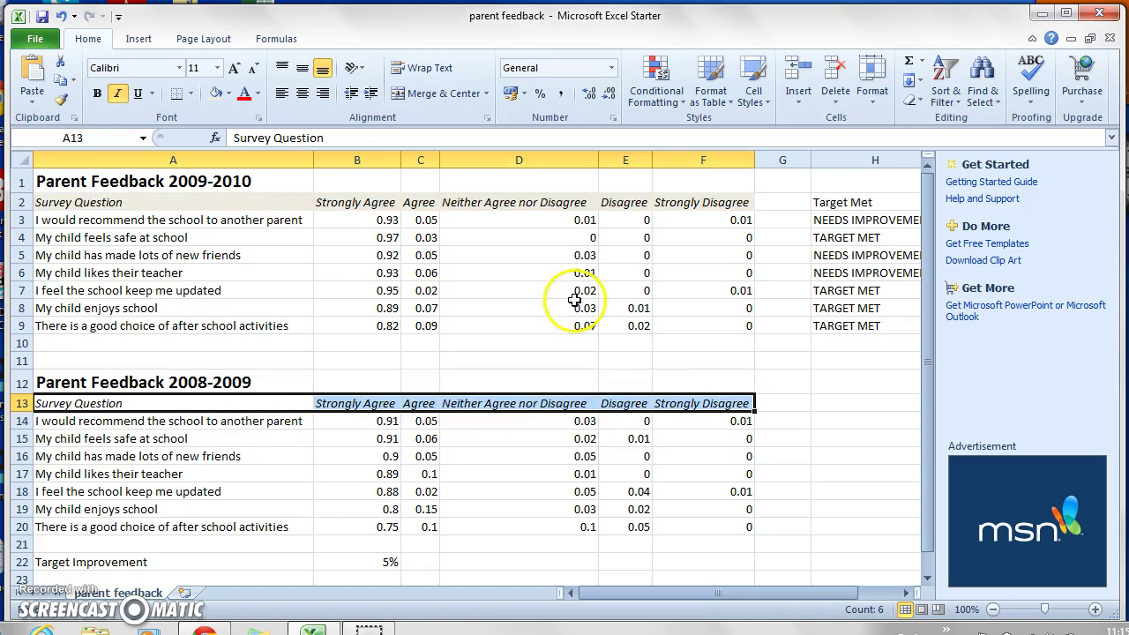
{"action": "left_click", "coordinate": [229, 93]}
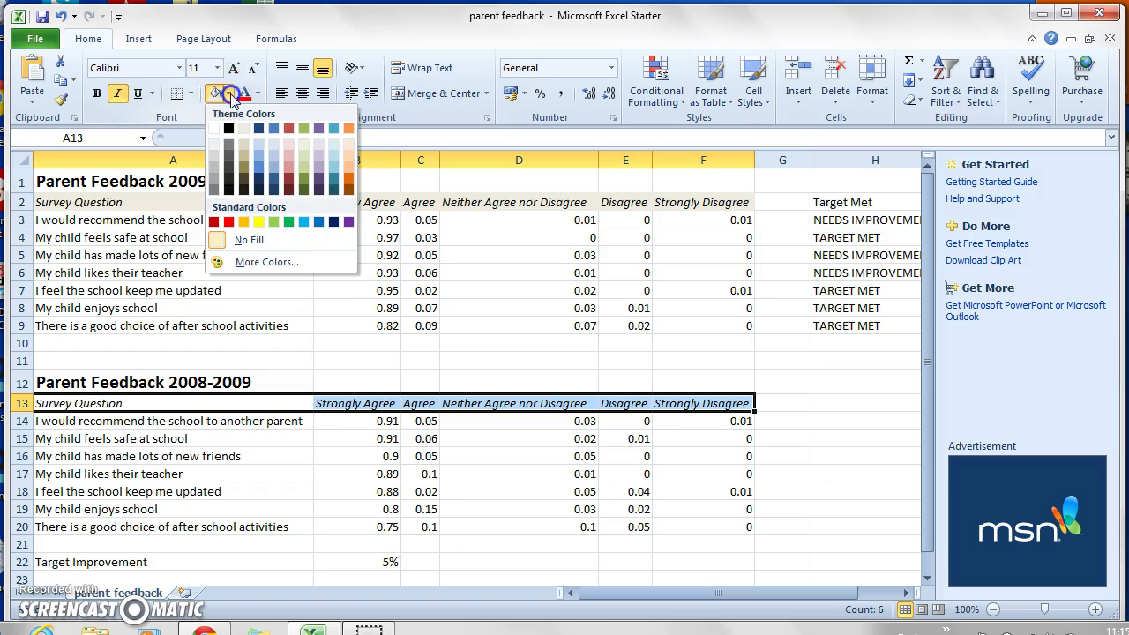
{"action": "left_click", "coordinate": [243, 143]}
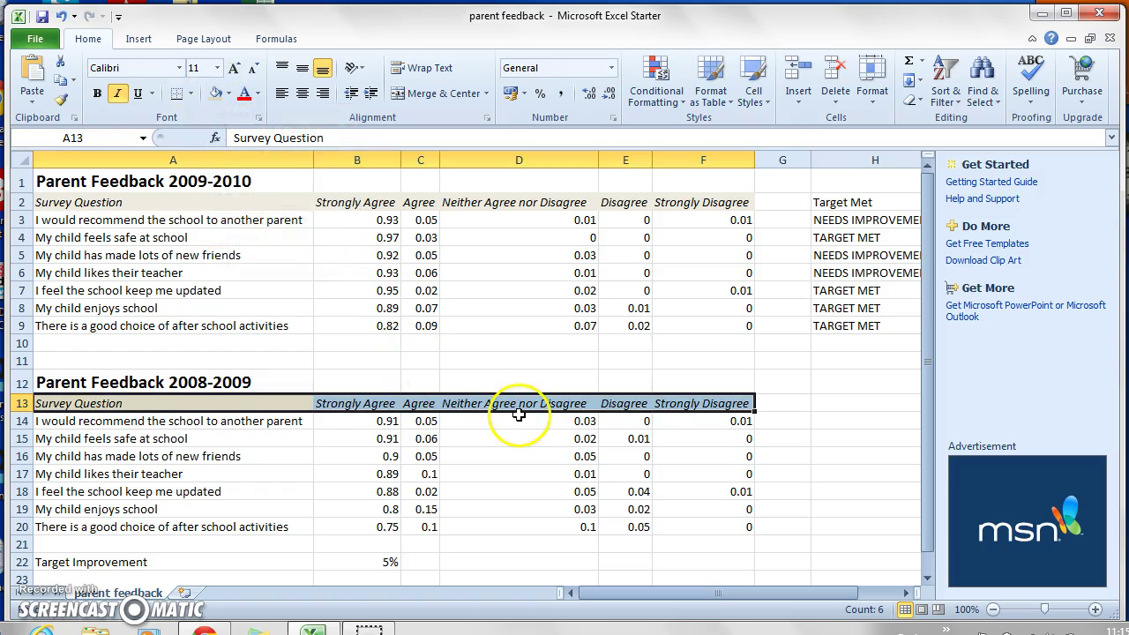
{"action": "left_click", "coordinate": [571, 458]}
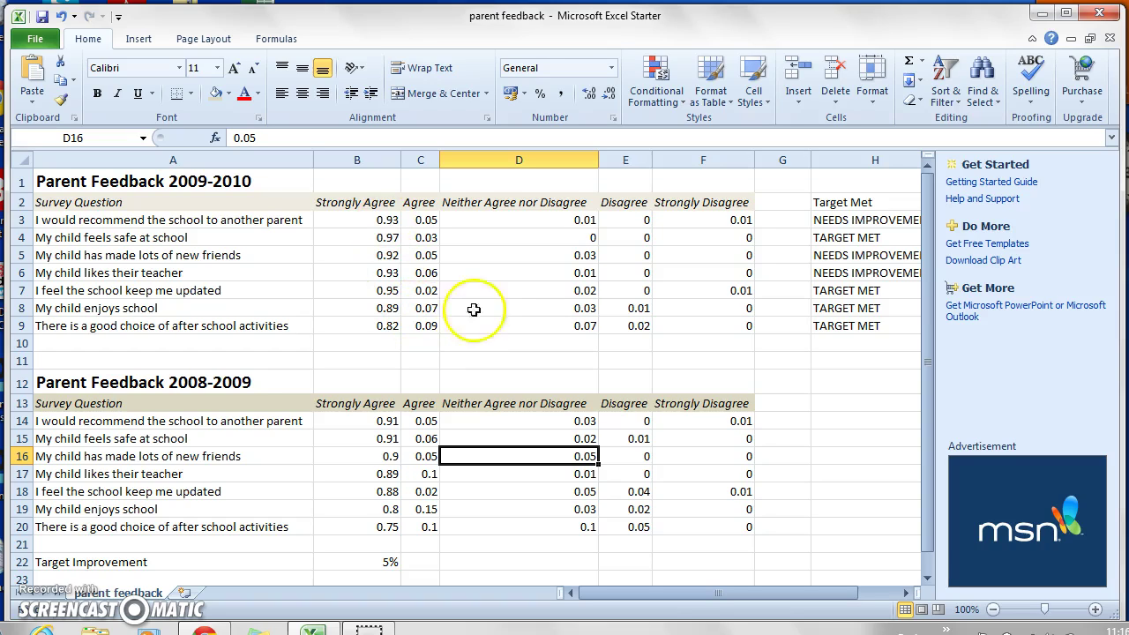
- Format the 2009-2010 survey results in B3:F9 as percentages with two decimal places
{"action": "left_click_drag", "start_coordinate": [377, 219], "coordinate": [713, 321]}
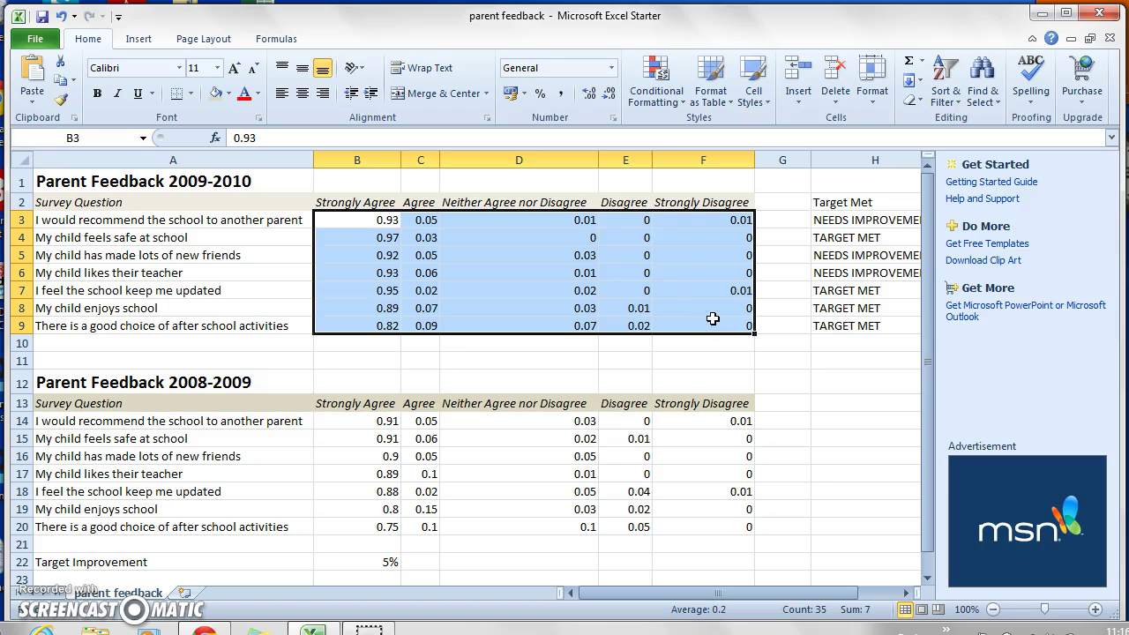
{"action": "right_click", "coordinate": [623, 222]}
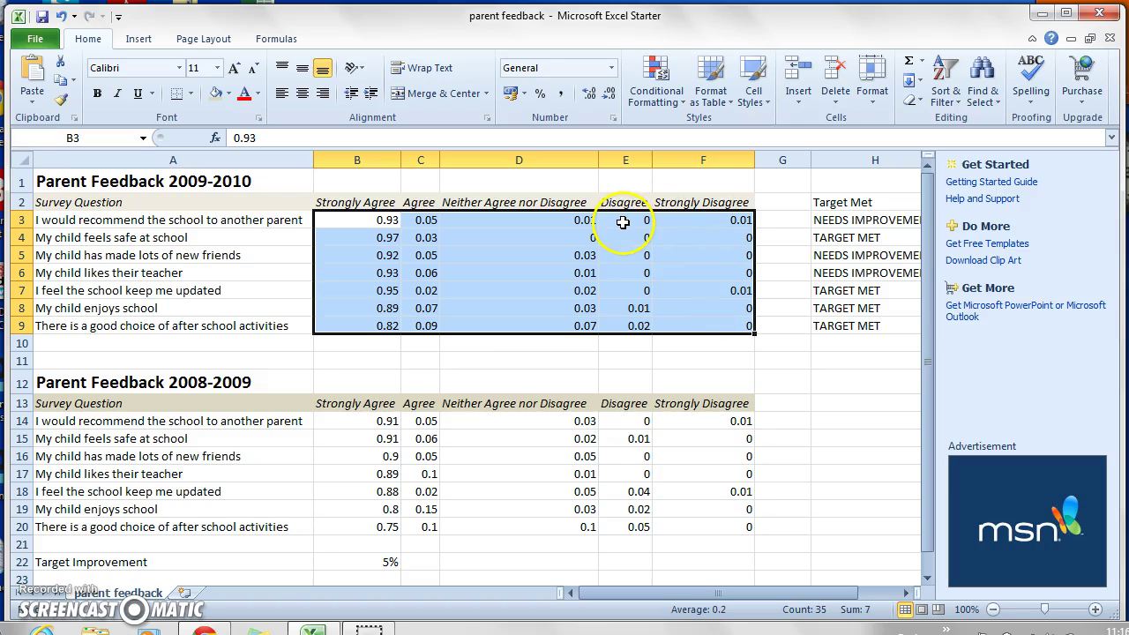
{"action": "left_click", "coordinate": [611, 69]}
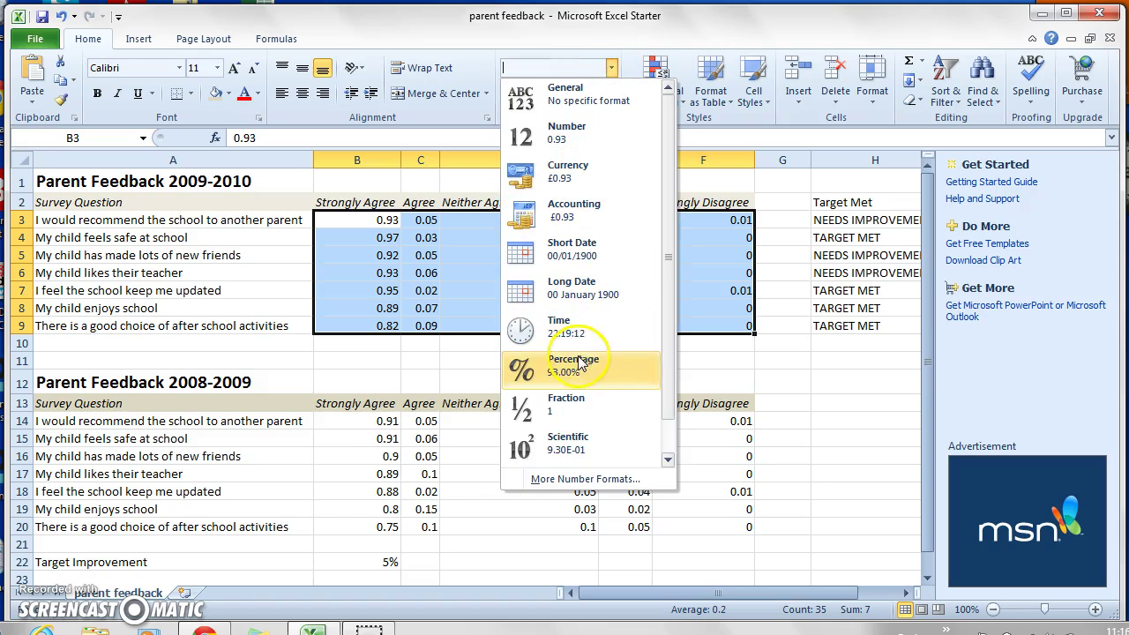
{"action": "left_click", "coordinate": [612, 68]}
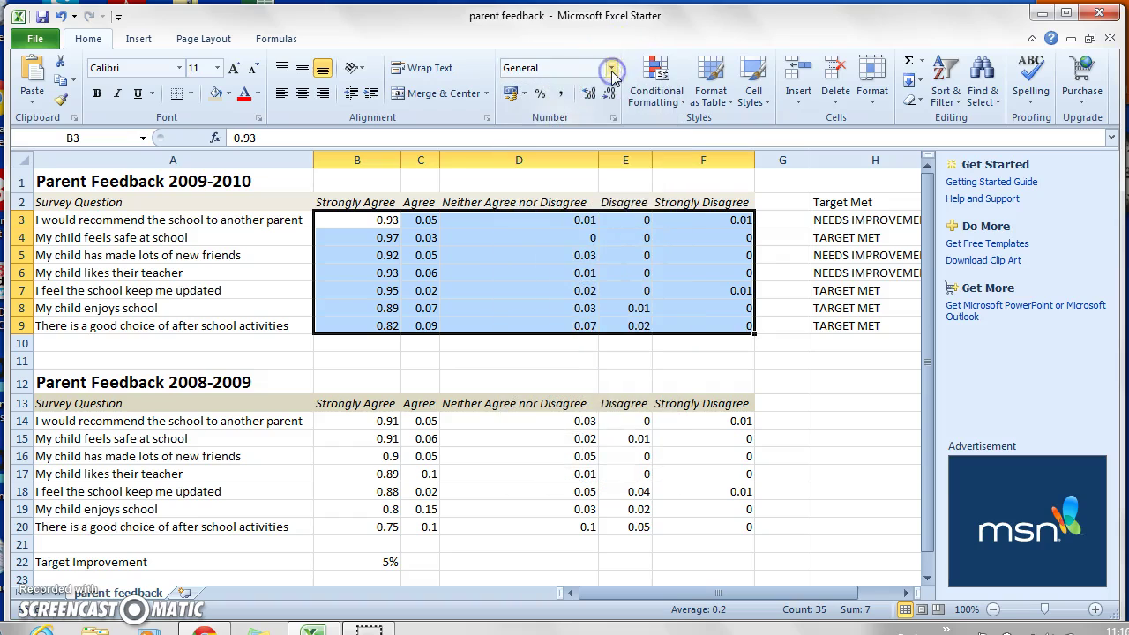
{"action": "left_click", "coordinate": [541, 93]}
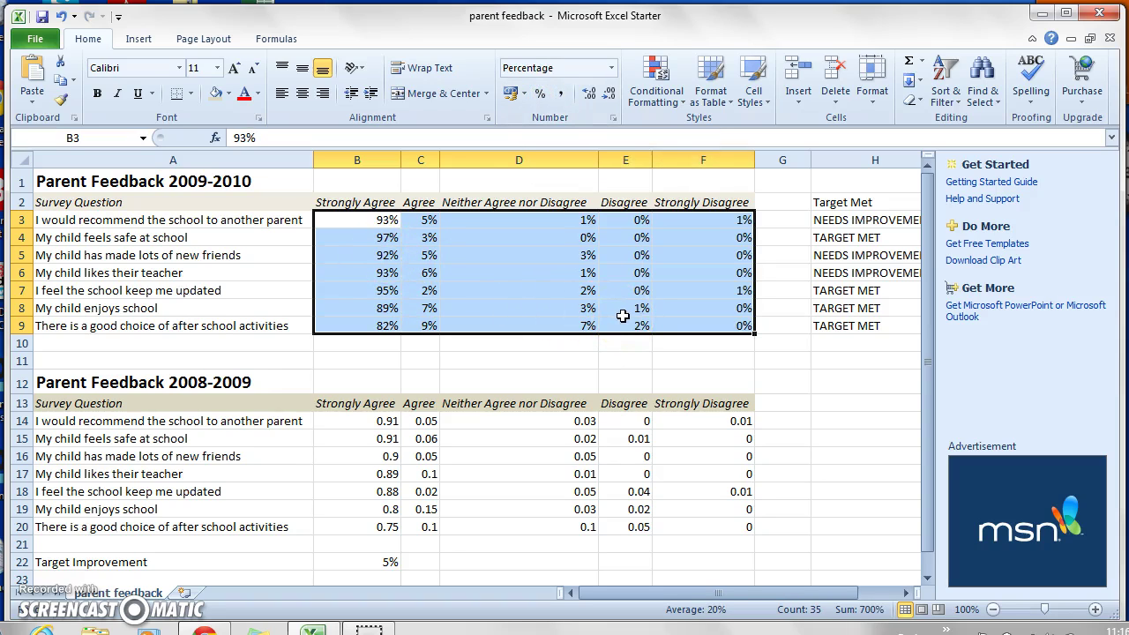
{"action": "left_click", "coordinate": [591, 93]}
{"action": "left_click", "coordinate": [591, 94]}
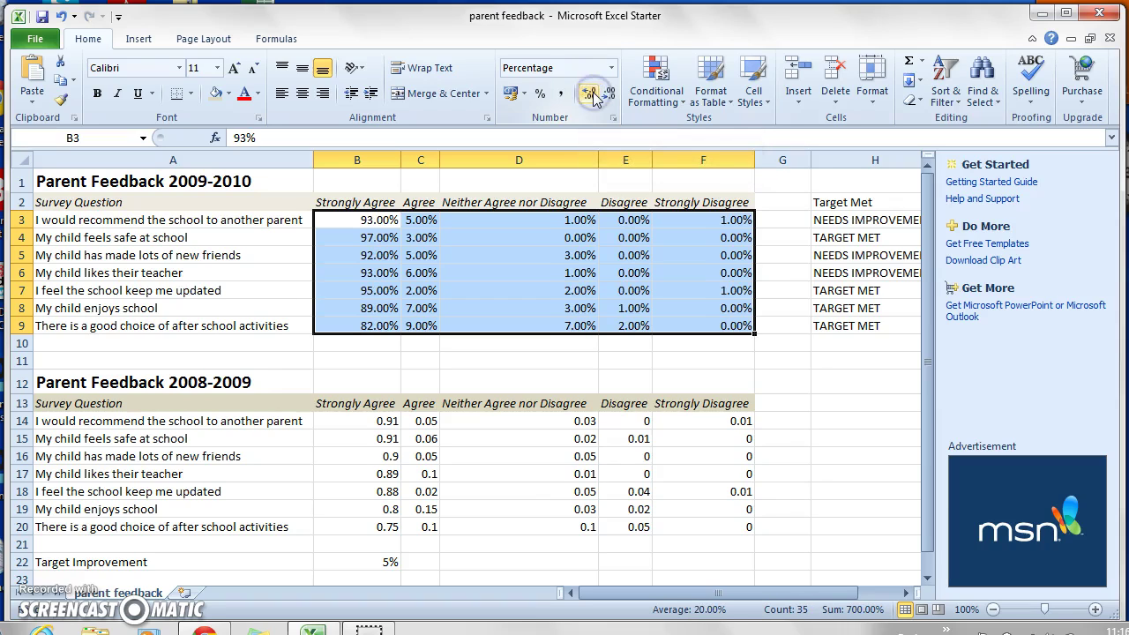
- Remove the decimal places from the 2009-2010 results and format the 2008-2009 results in B14:F20 as whole percentages
{"action": "left_click", "coordinate": [608, 93]}
{"action": "left_click", "coordinate": [608, 94]}
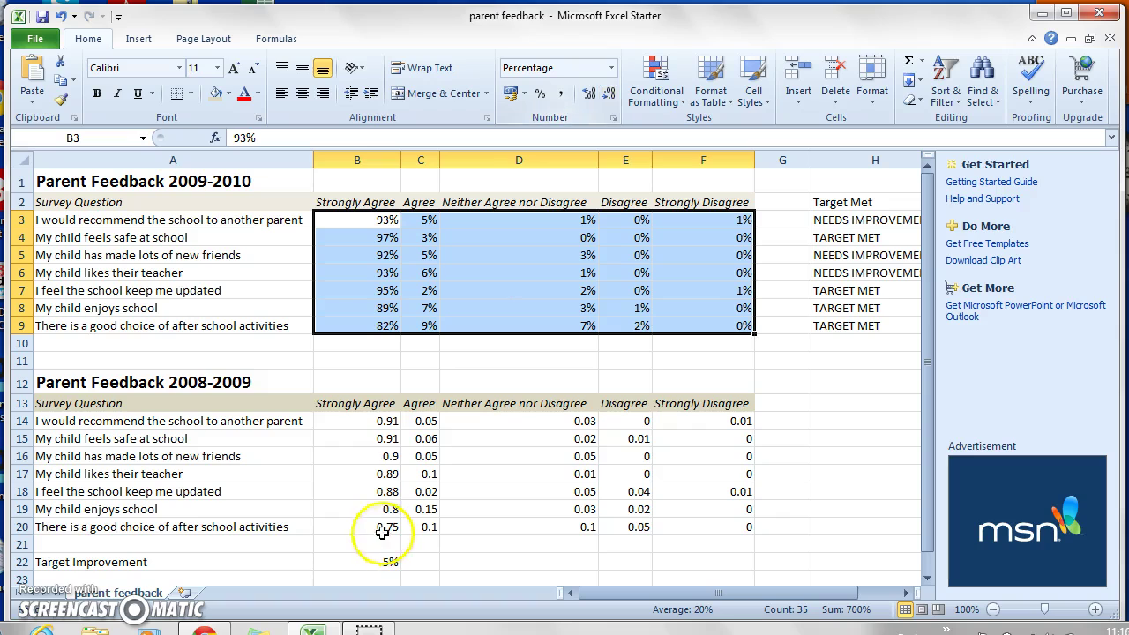
{"action": "left_click_drag", "start_coordinate": [378, 421], "coordinate": [715, 527]}
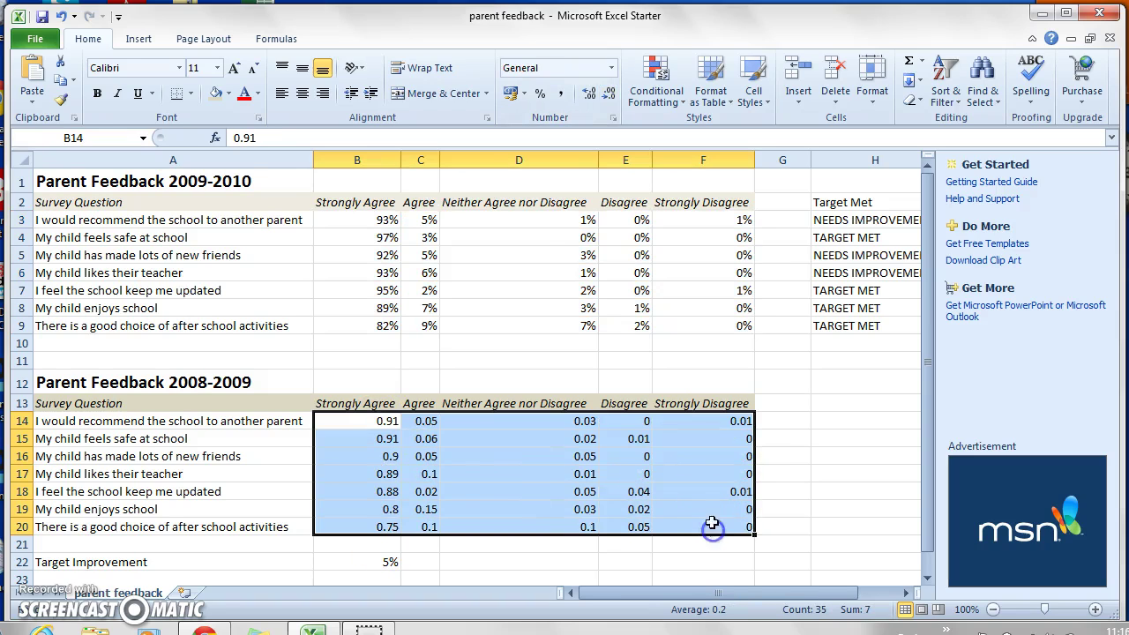
{"action": "left_click", "coordinate": [540, 94]}
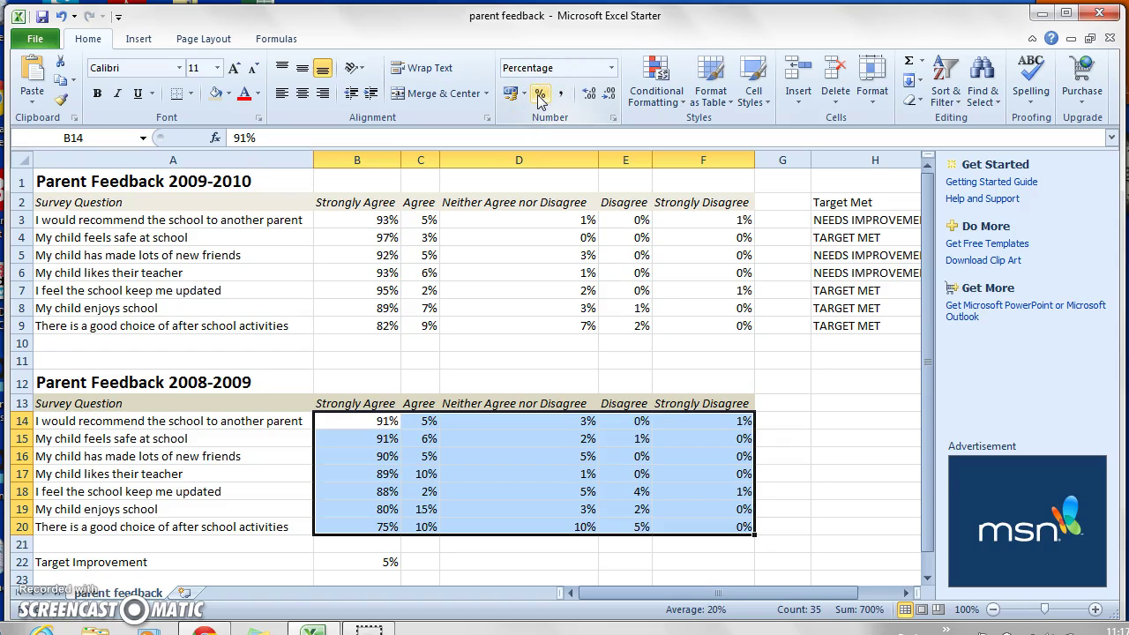
{"action": "left_click", "coordinate": [777, 486]}
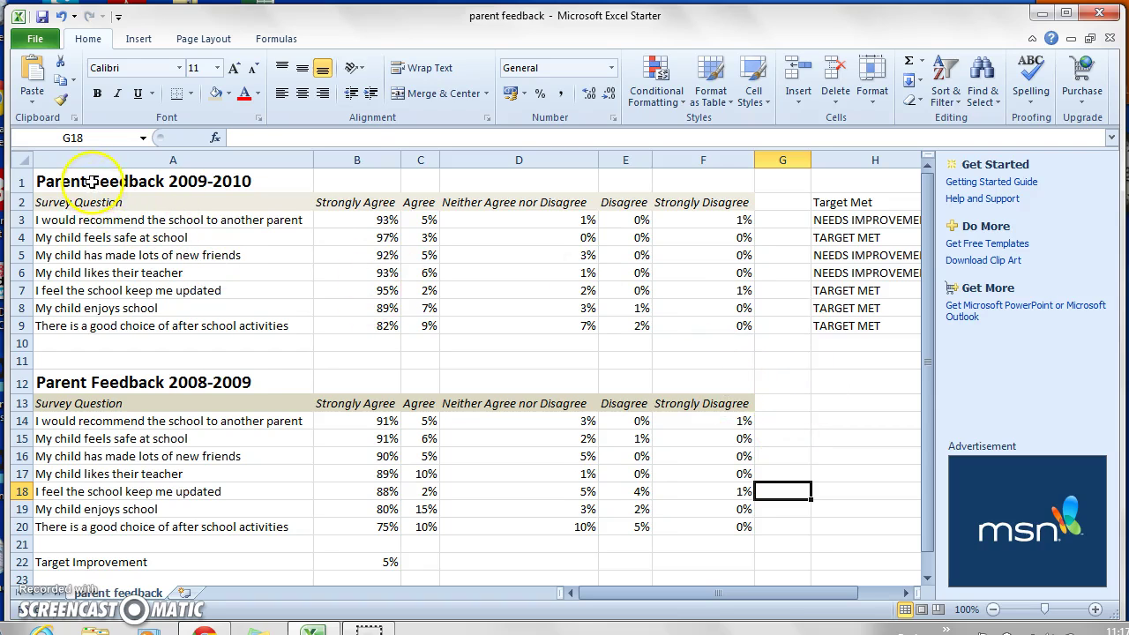
- Format A1:G20 as a table with headers, using a light red table style with a solid header row
{"action": "left_click_drag", "start_coordinate": [92, 181], "coordinate": [773, 532]}
{"action": "left_click", "coordinate": [722, 104]}
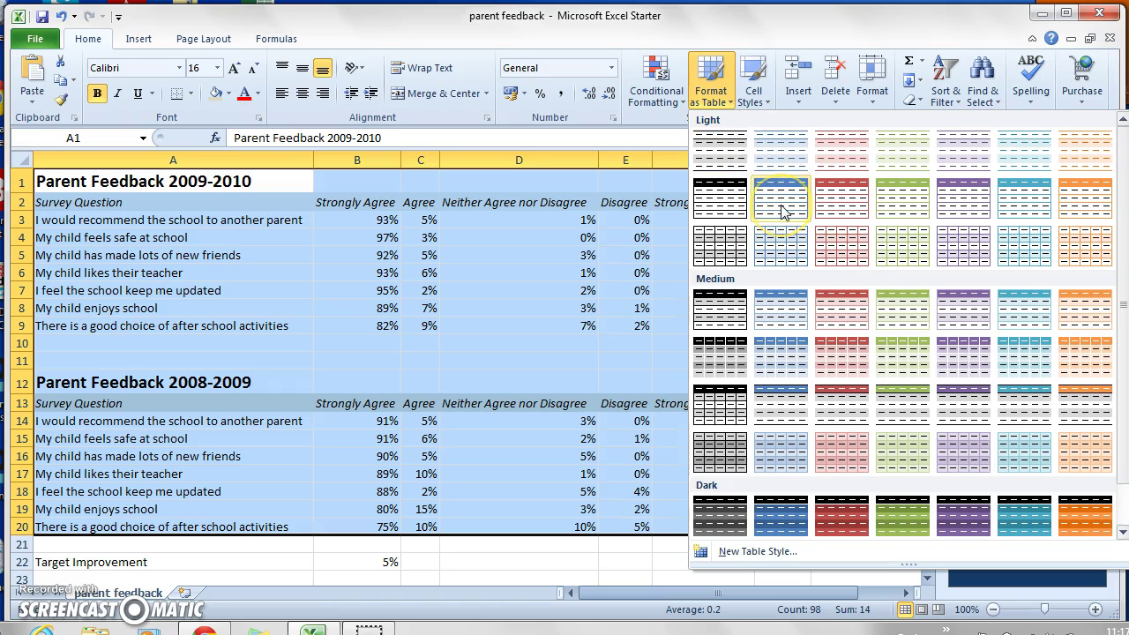
{"action": "left_click", "coordinate": [823, 202]}
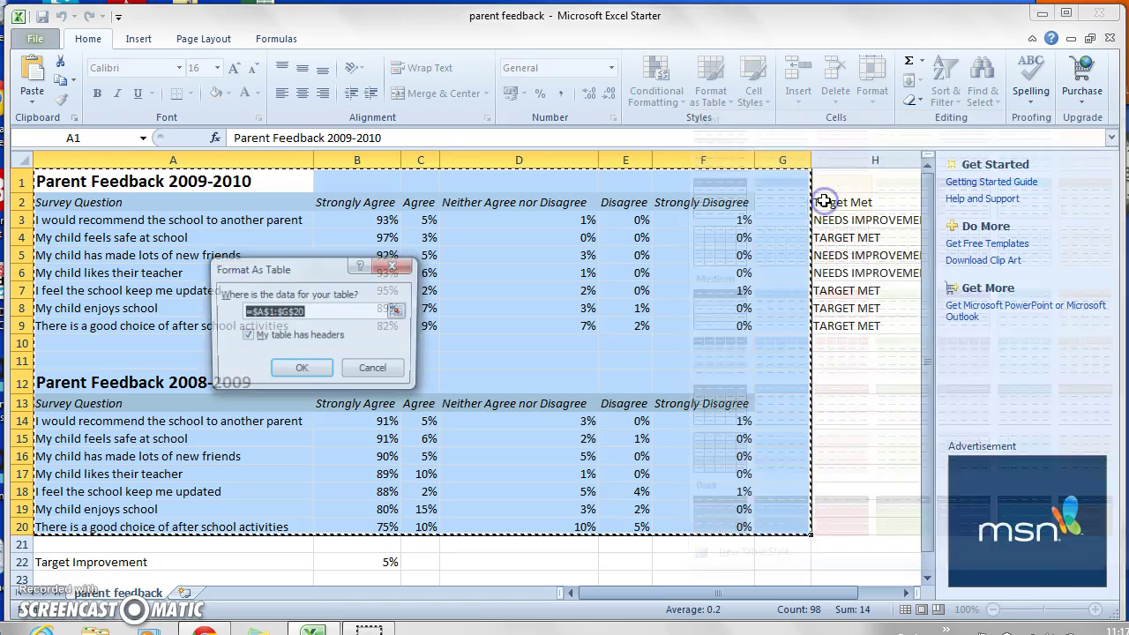
{"action": "left_click", "coordinate": [307, 373]}
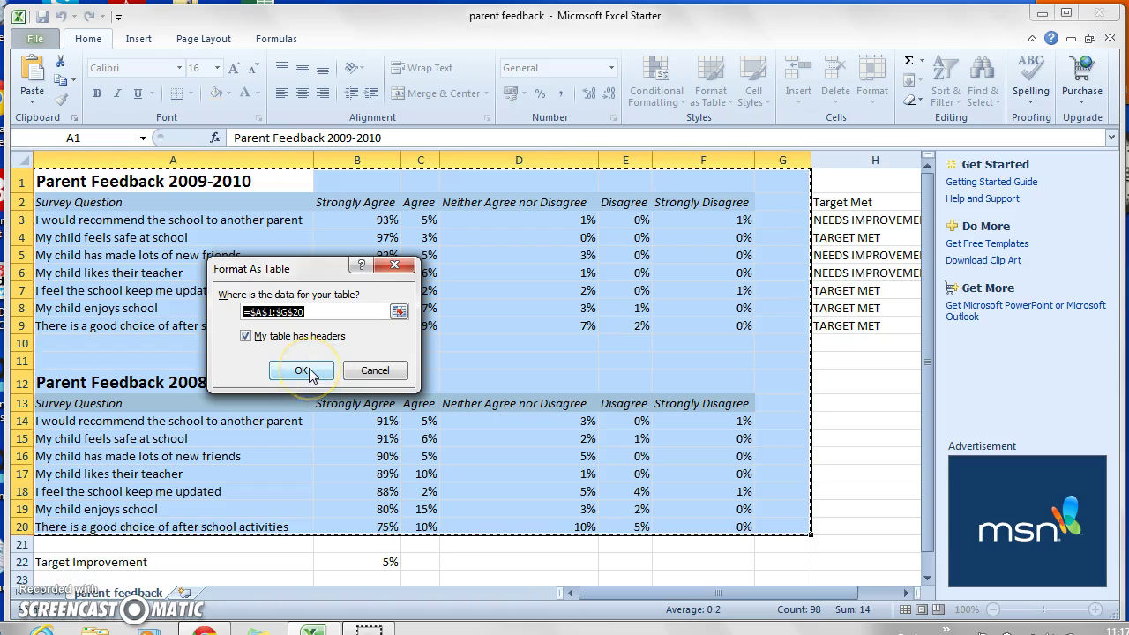
{"action": "left_click", "coordinate": [307, 372]}
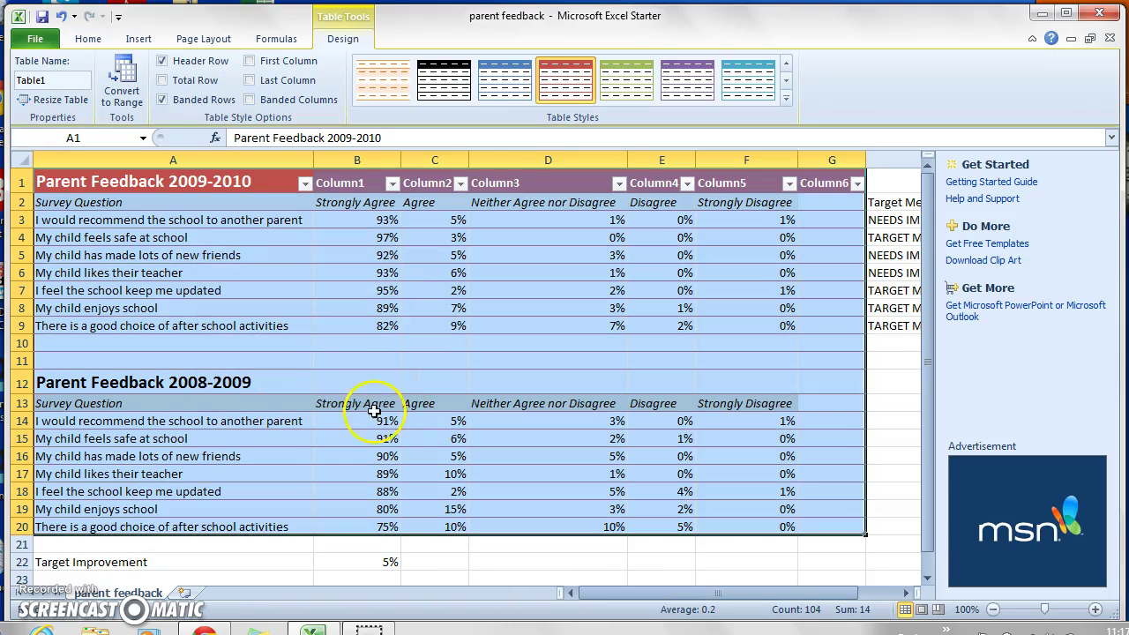
- Look at the filter options for the table's Column1, and undo the table formatting
{"action": "left_click", "coordinate": [381, 421]}
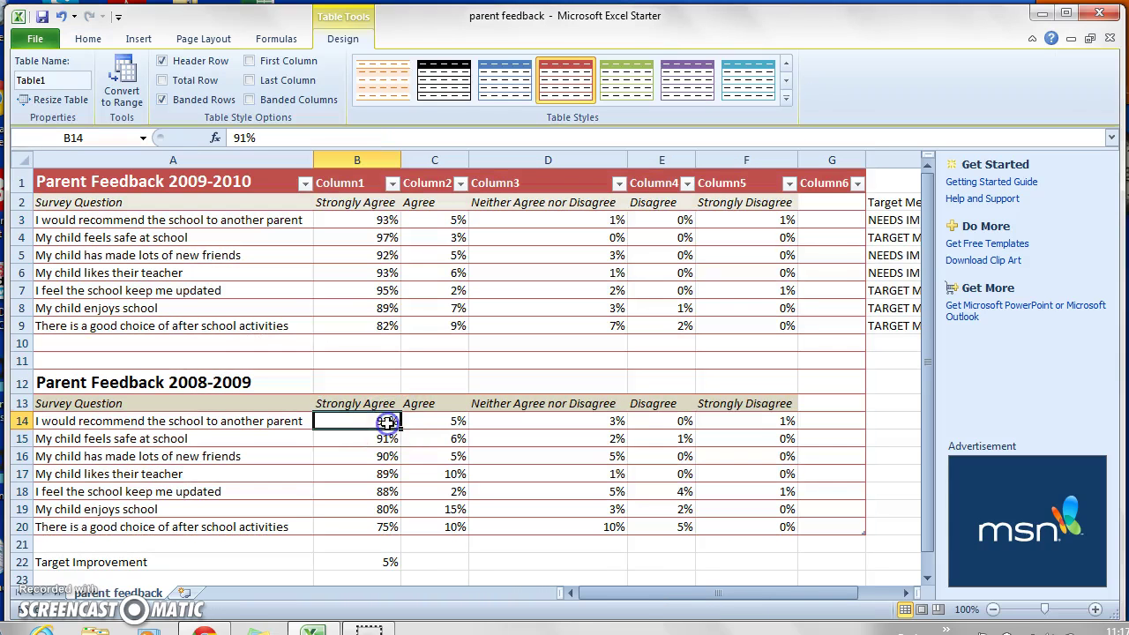
{"action": "left_click", "coordinate": [393, 184]}
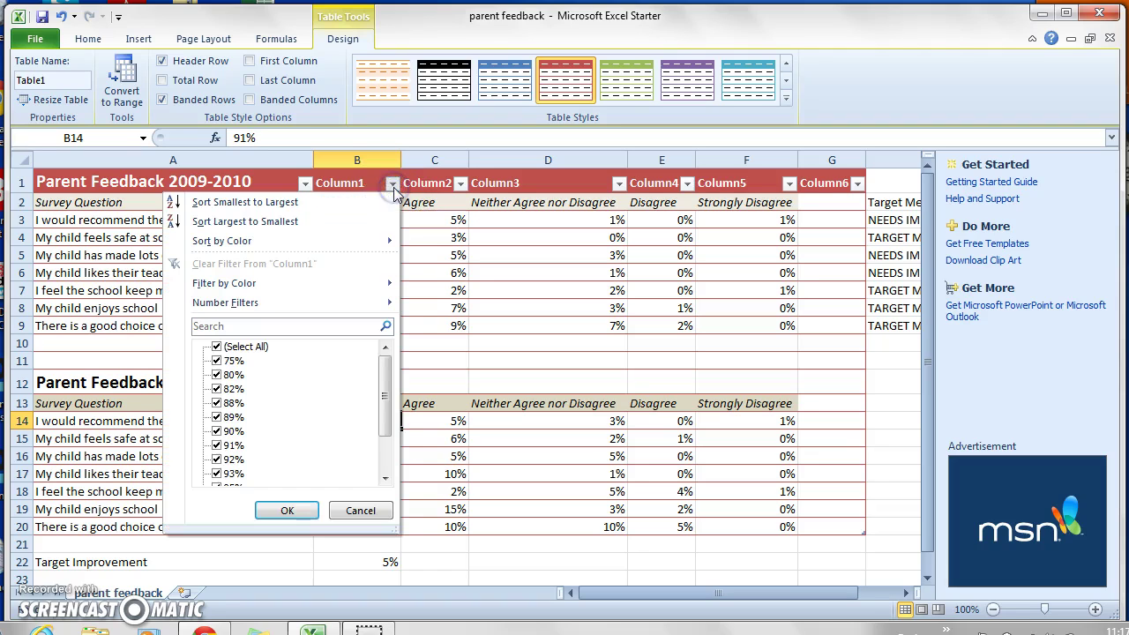
{"action": "left_click", "coordinate": [393, 185]}
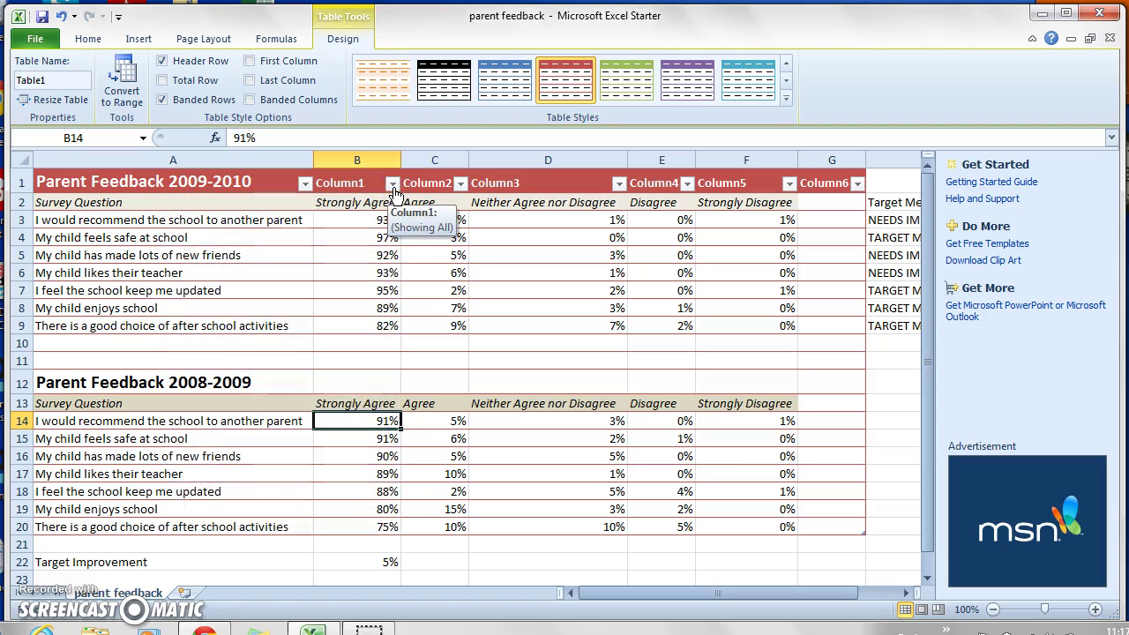
{"action": "left_click", "coordinate": [60, 17]}
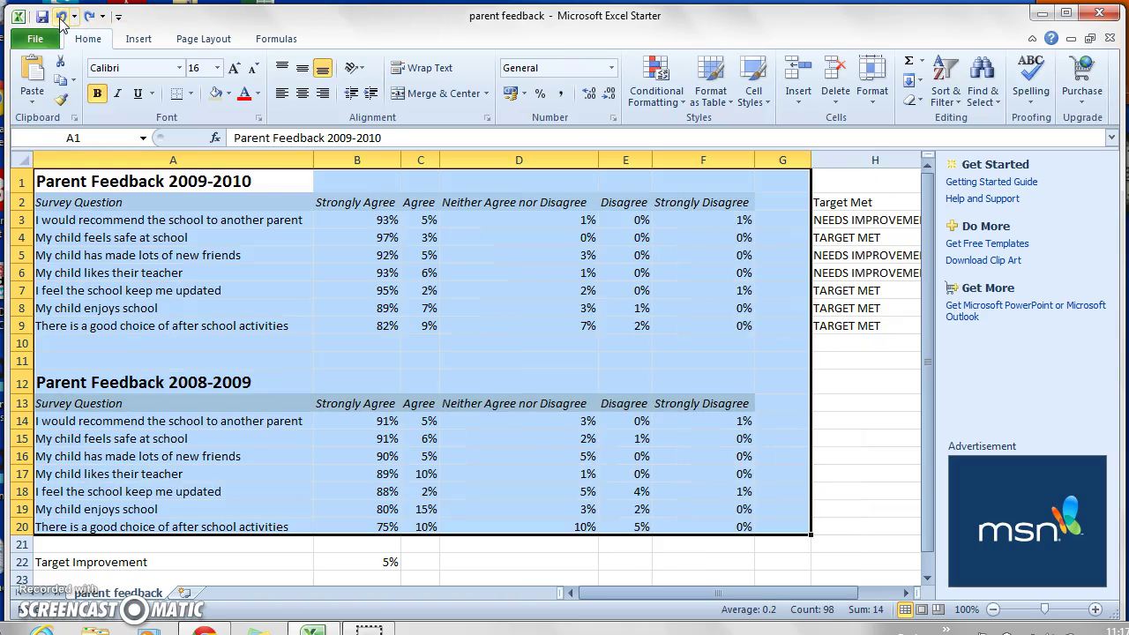
{"action": "left_click", "coordinate": [358, 328]}
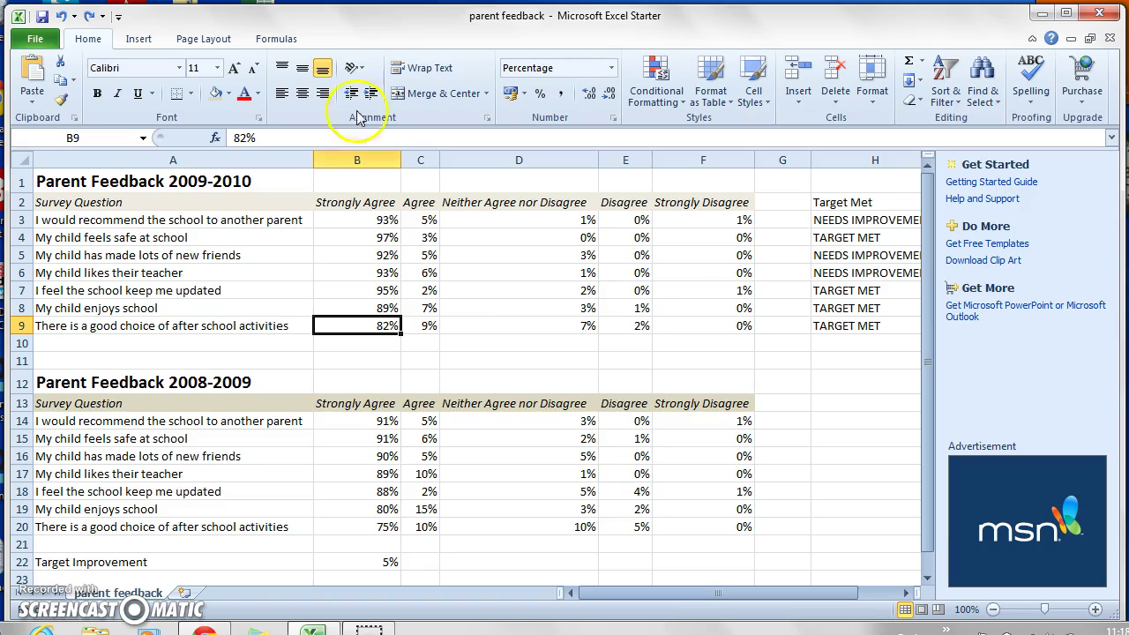
- Try merging and centring cells B3:D3, and undo the merge
{"action": "left_click", "coordinate": [243, 222]}
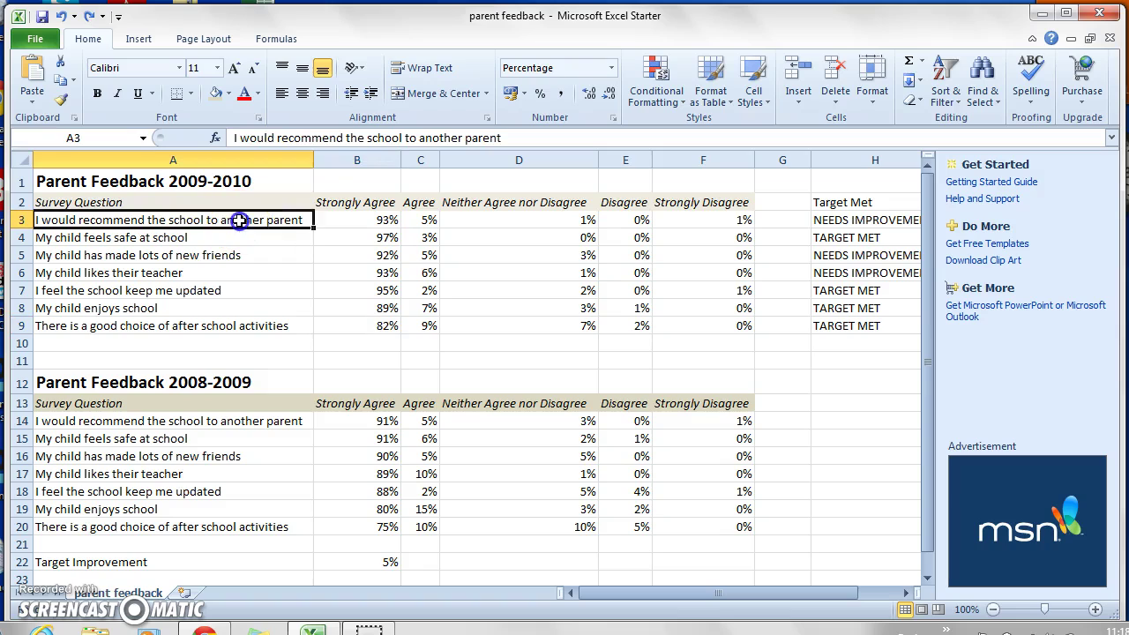
{"action": "left_click", "coordinate": [352, 221]}
{"action": "left_click_drag", "start_coordinate": [352, 221], "coordinate": [459, 226]}
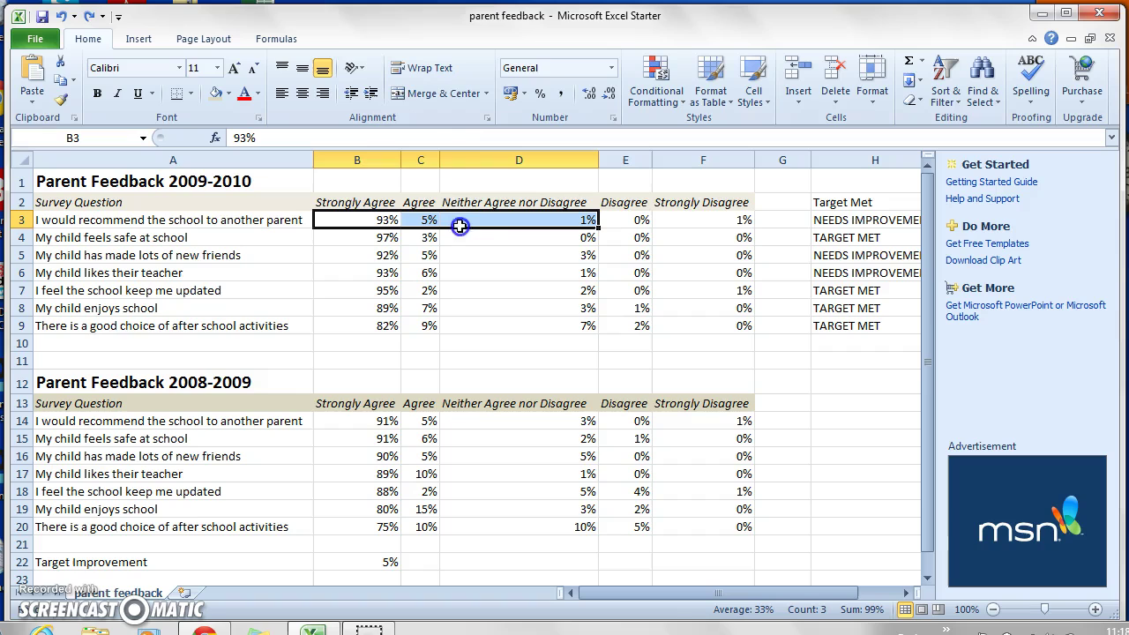
{"action": "left_click", "coordinate": [441, 94]}
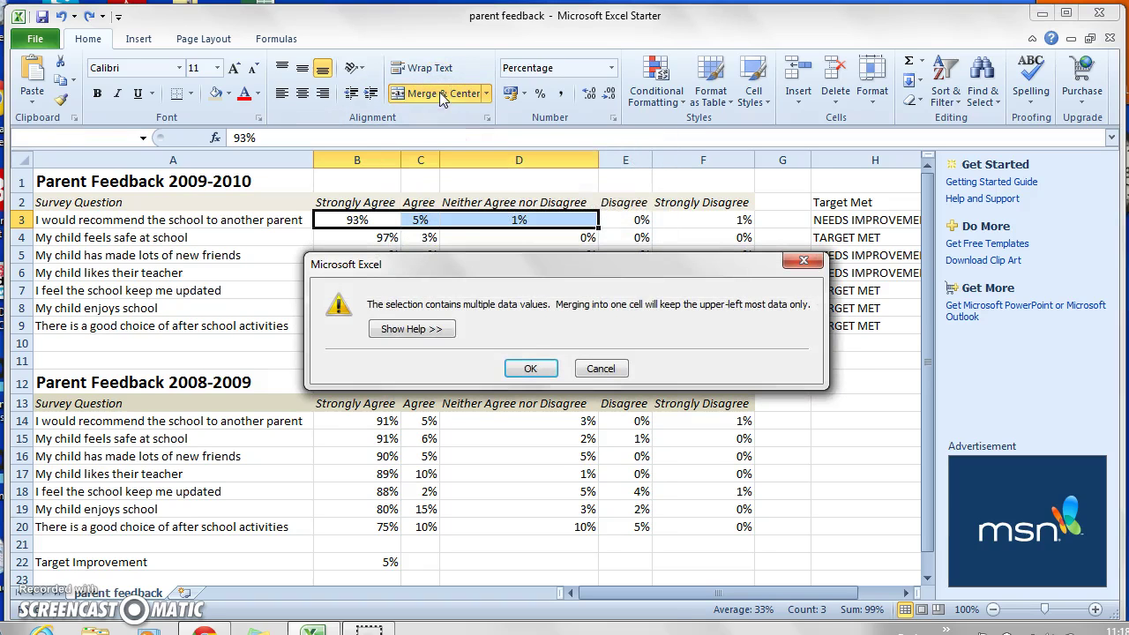
{"action": "left_click", "coordinate": [532, 369]}
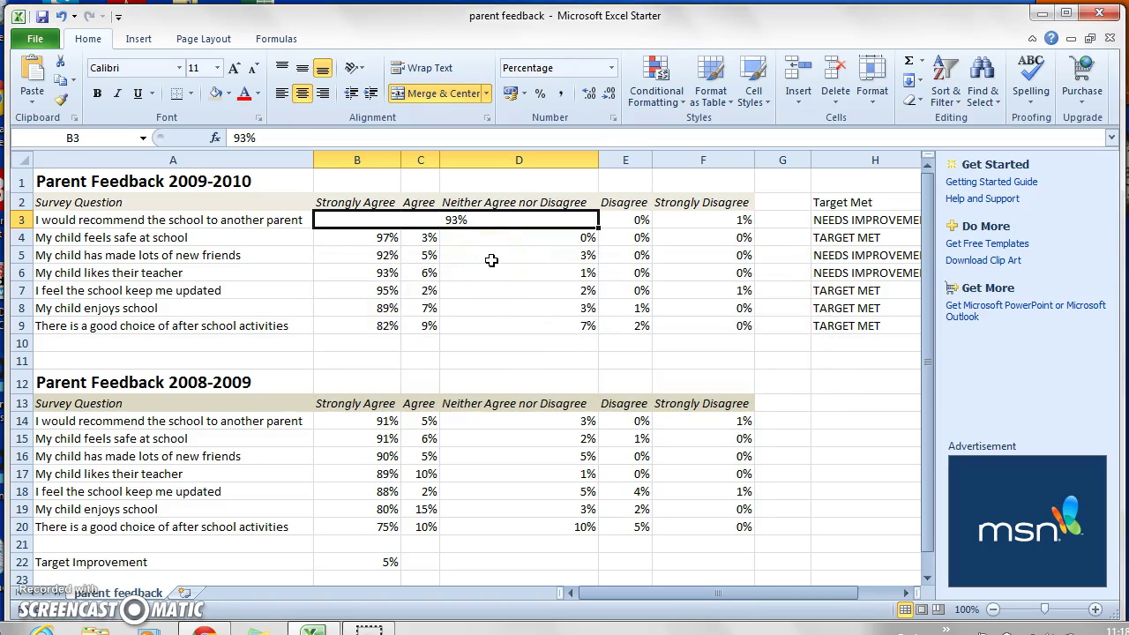
{"action": "left_click", "coordinate": [60, 17]}
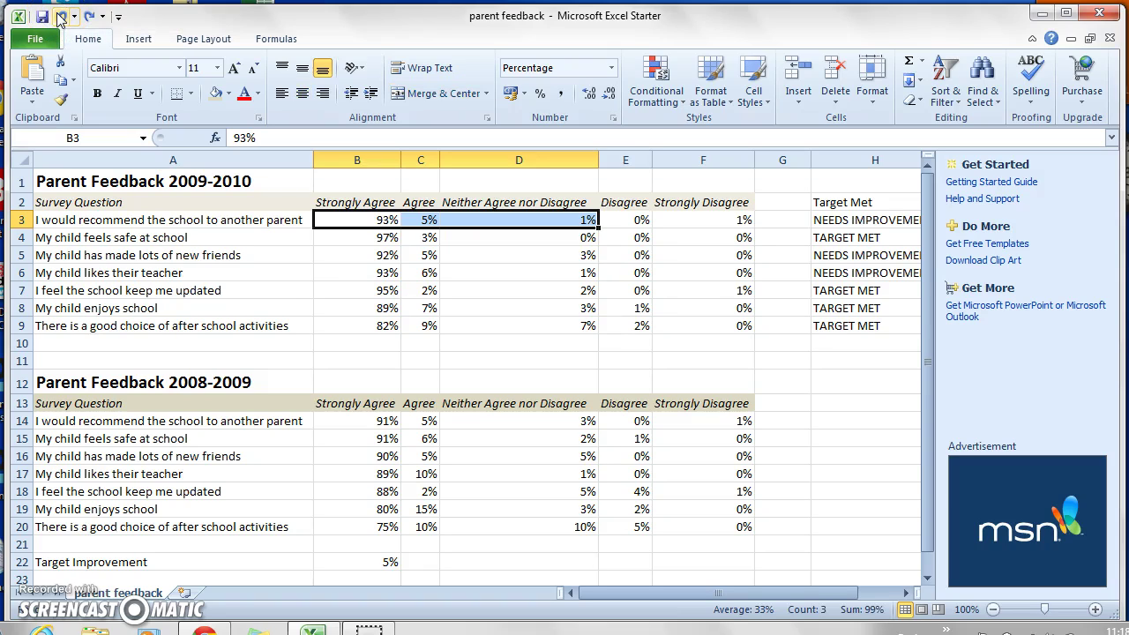
- Change the font of the 2009-2010 survey questions and results in A3:F9 to Arial Narrow
{"action": "left_click_drag", "start_coordinate": [128, 220], "coordinate": [686, 327]}
{"action": "left_click", "coordinate": [178, 67]}
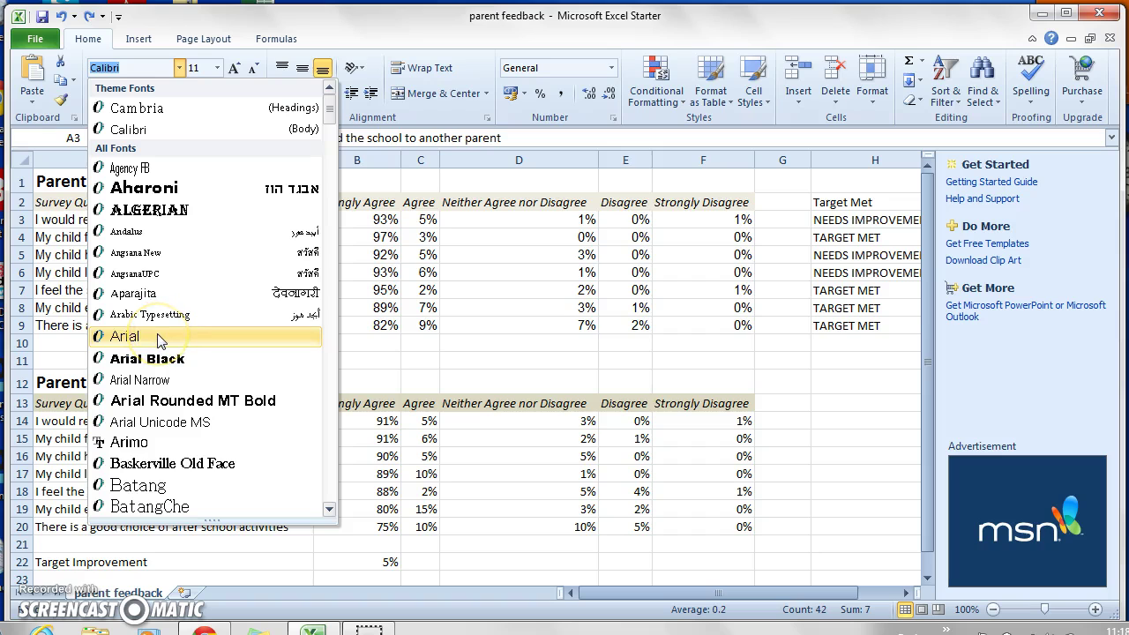
{"action": "left_click", "coordinate": [161, 380]}
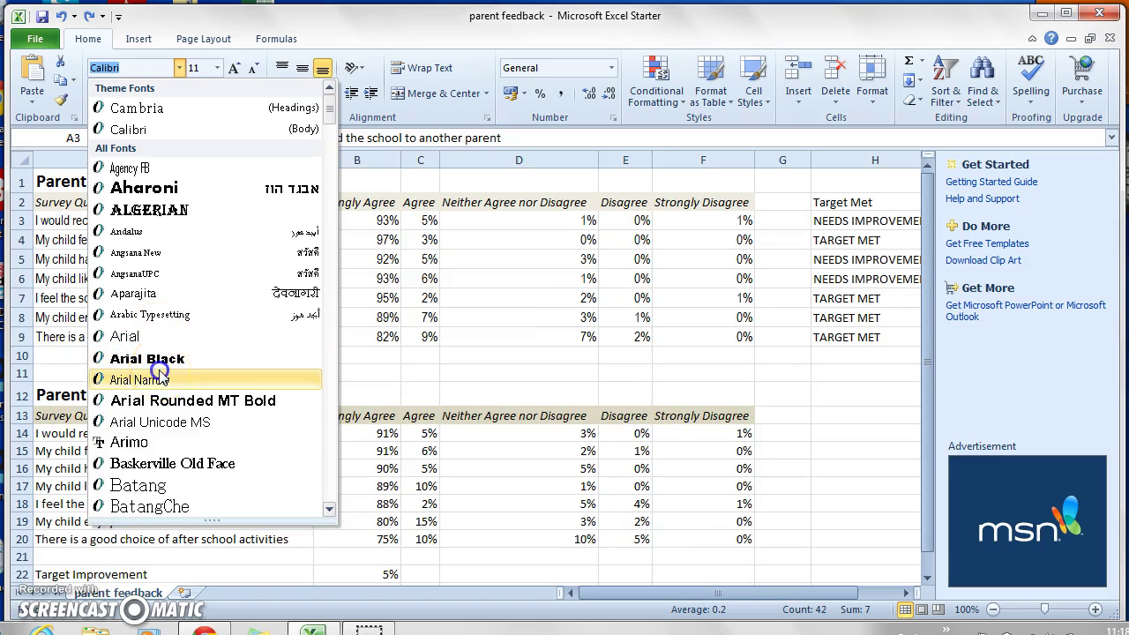
{"action": "left_click", "coordinate": [210, 366]}
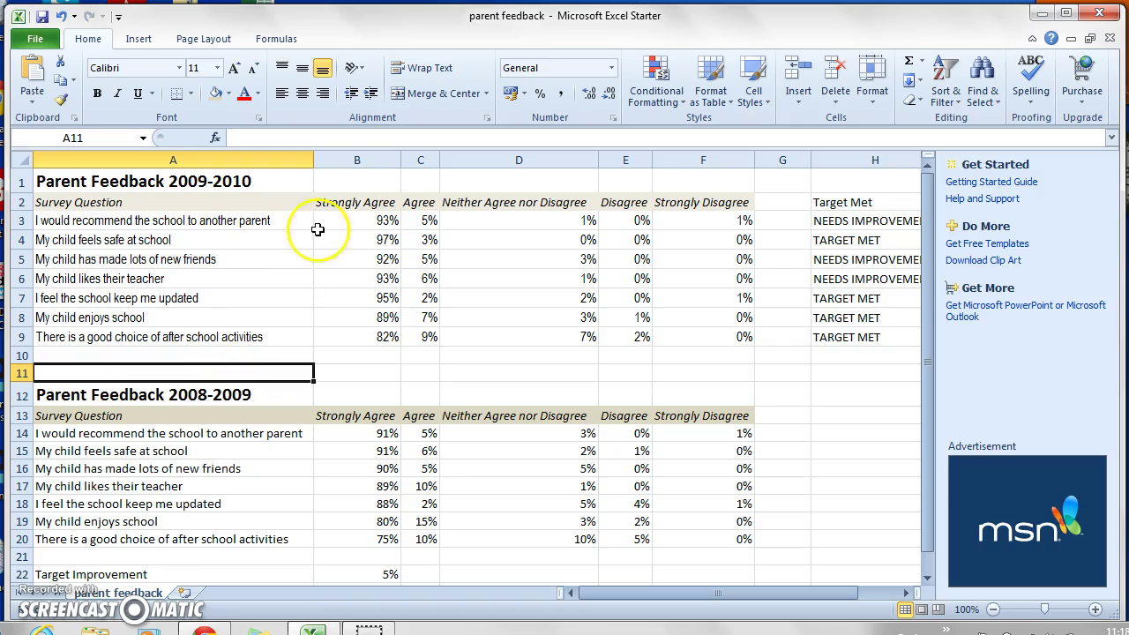
{"action": "left_click", "coordinate": [707, 203]}
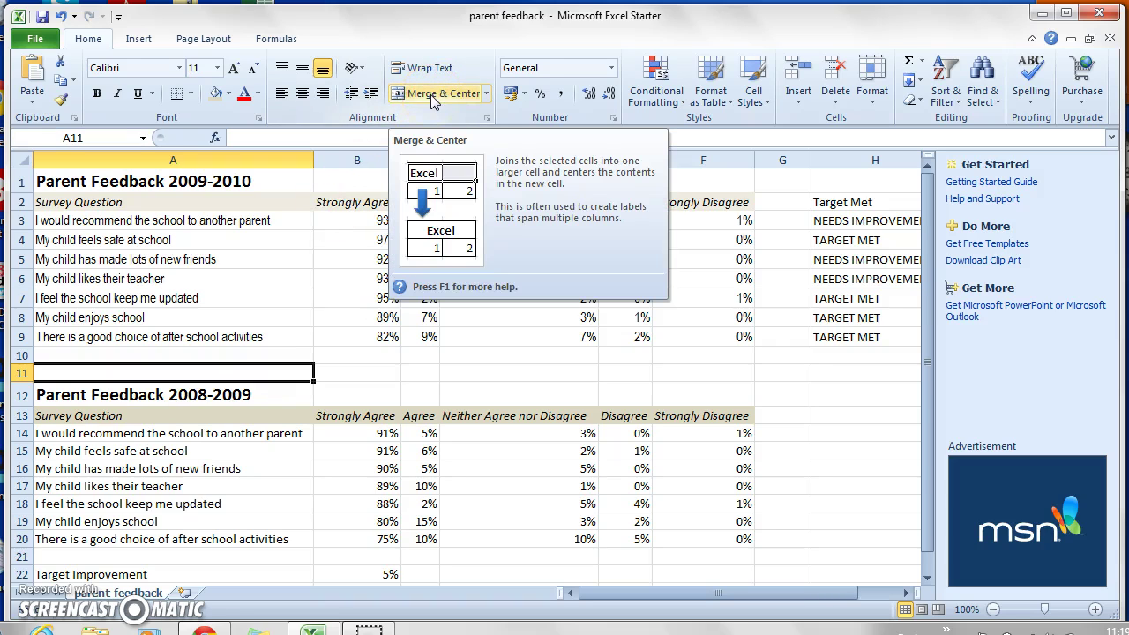
{"action": "left_click", "coordinate": [512, 95]}
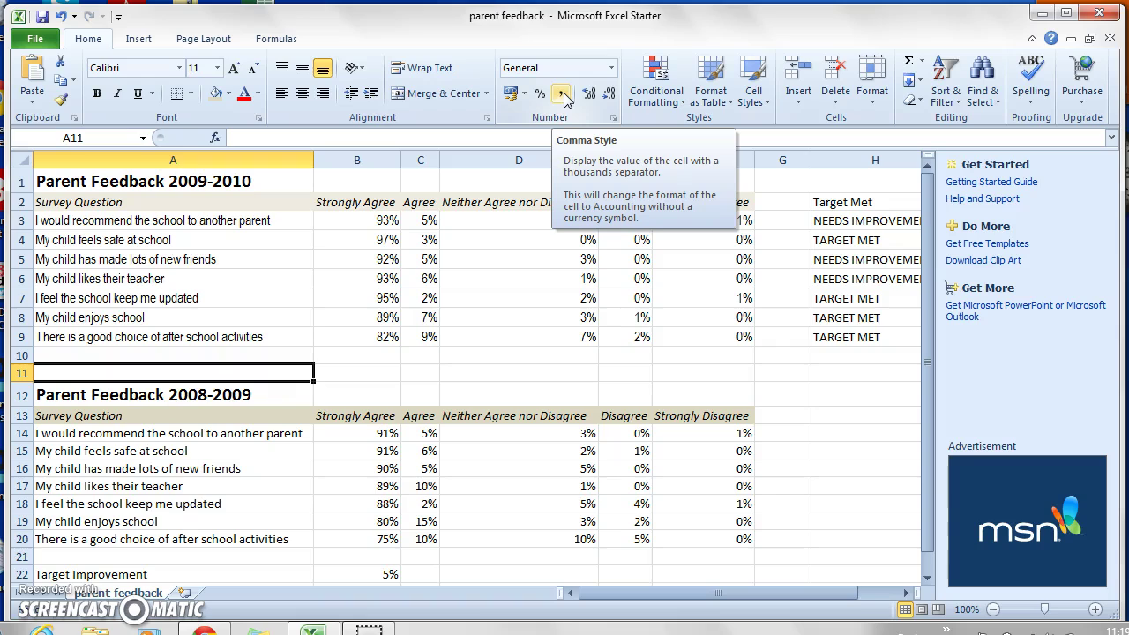
{"action": "left_click", "coordinate": [61, 17]}
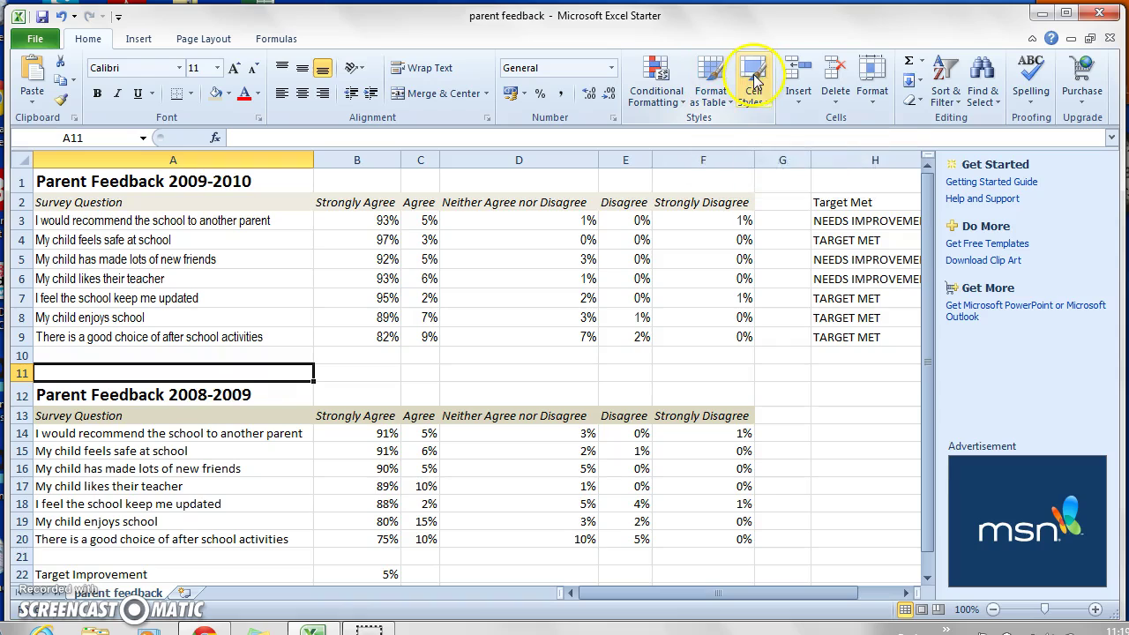
{"action": "left_click", "coordinate": [796, 77]}
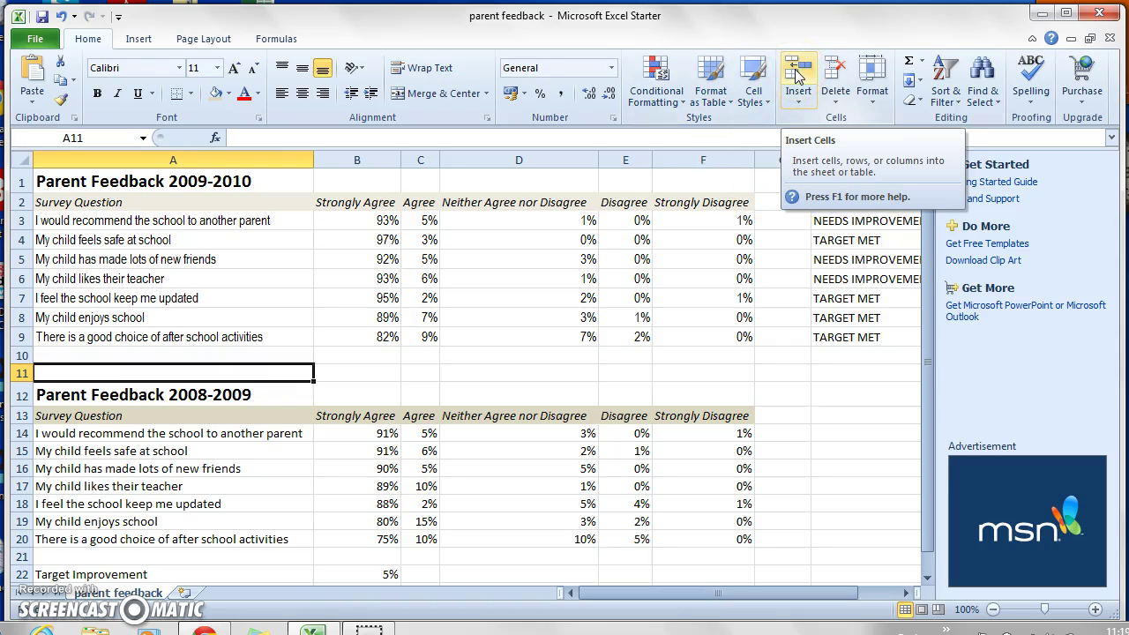